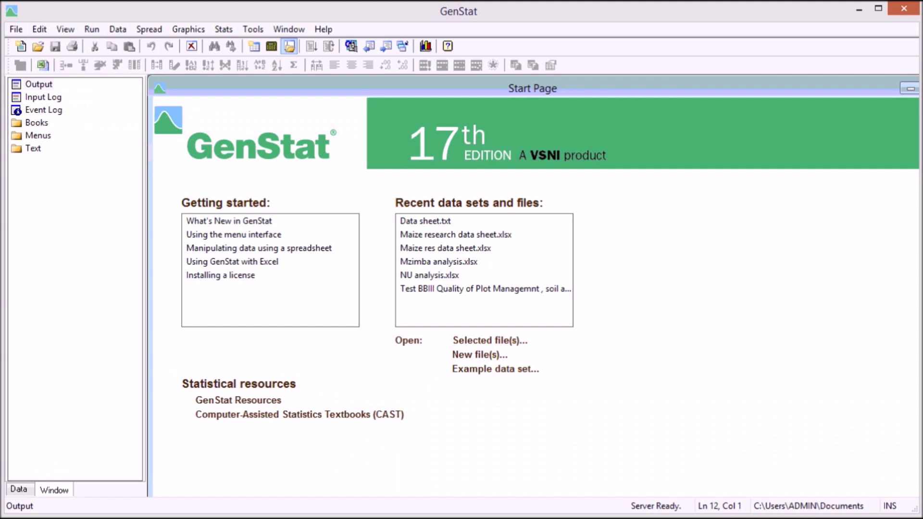
- Bring up GenStat's Generate a Standard Design dialog, move it up-left, and list its design types
left_click(224, 30)
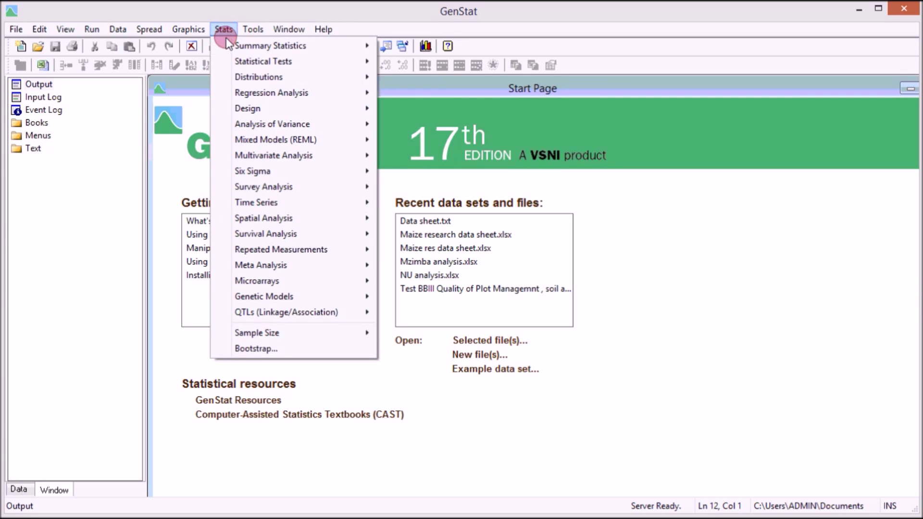
mouse_move(235, 108)
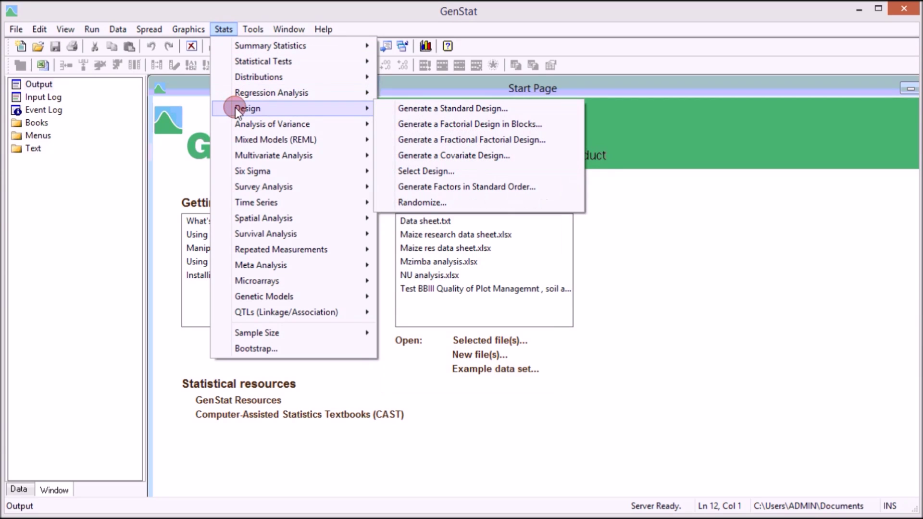
left_click(434, 109)
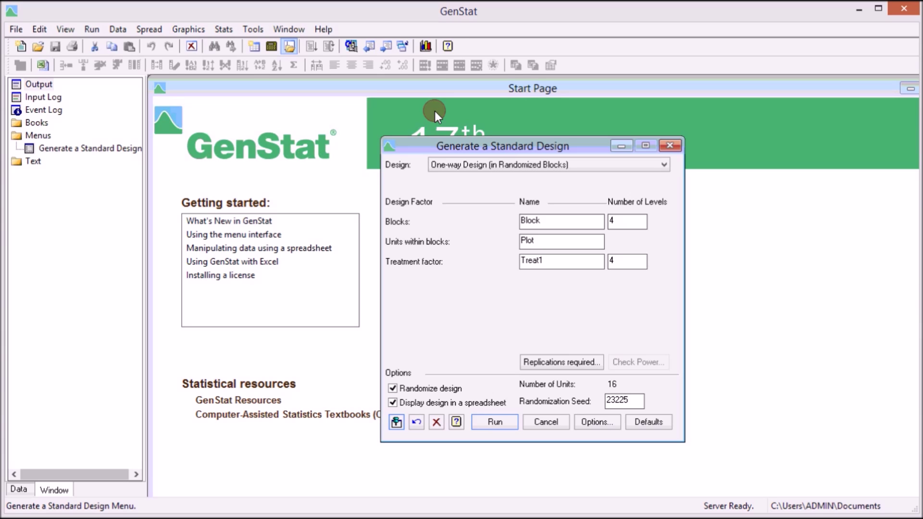
left_click_drag(434, 141, 322, 117)
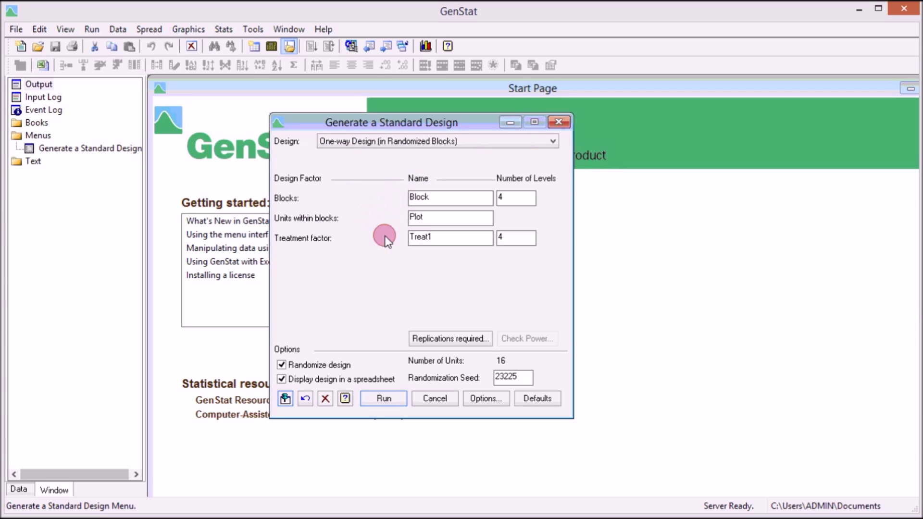
left_click(518, 145)
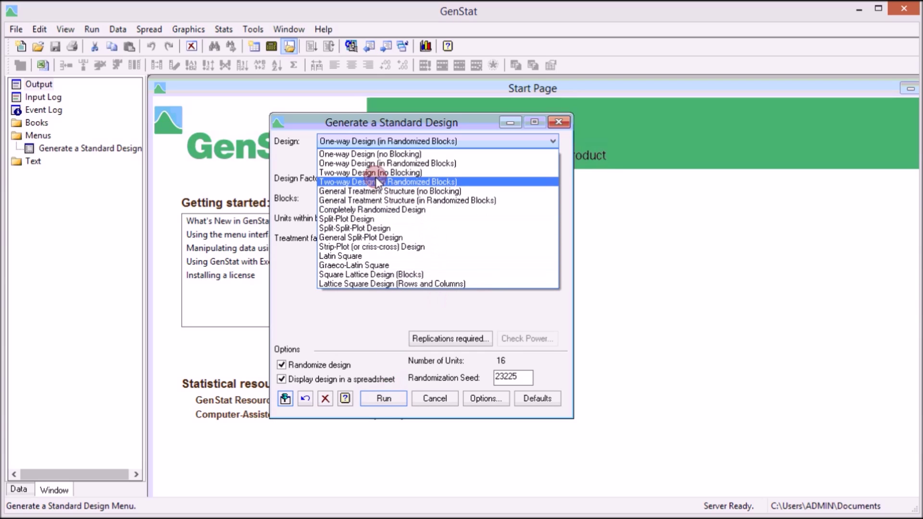
- Keep One-way Design (in Randomized Blocks) with 4 blocks and change treatment levels to 5
left_click(371, 164)
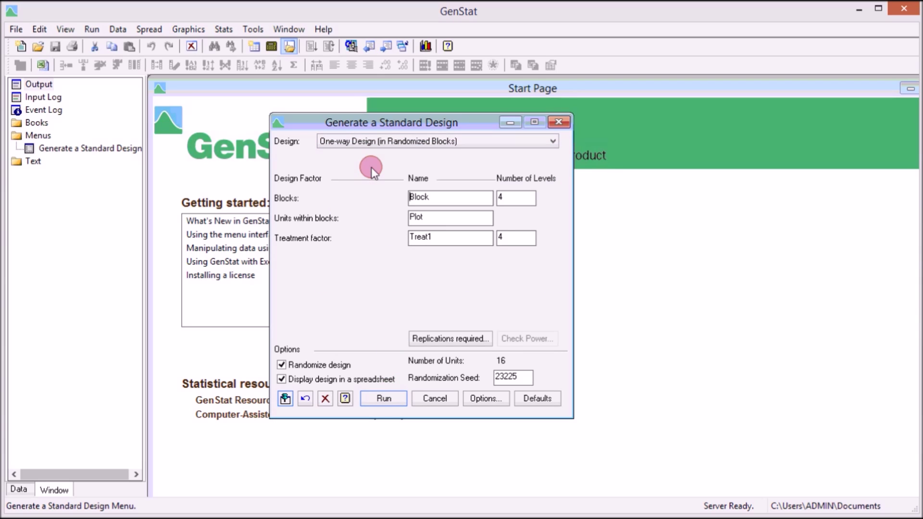
left_click(502, 196)
double_click(507, 198)
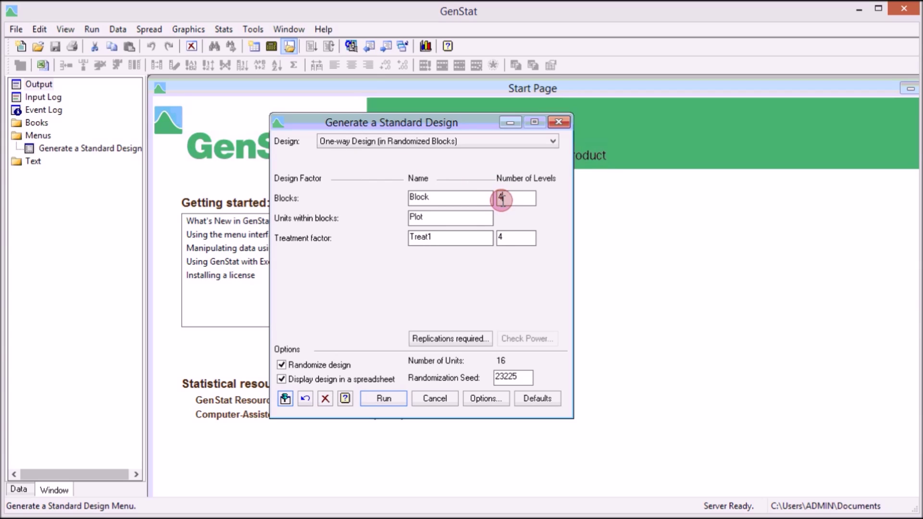
double_click(500, 237)
key("BackSpace")
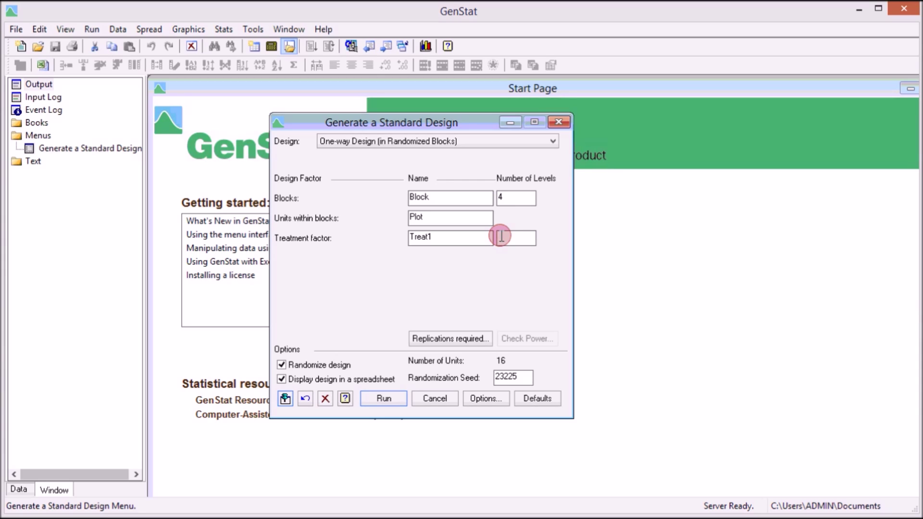
type("5")
- Run the design, maximize the Book;1 spreadsheet, check the Output, and return to Book;1
left_click(384, 399)
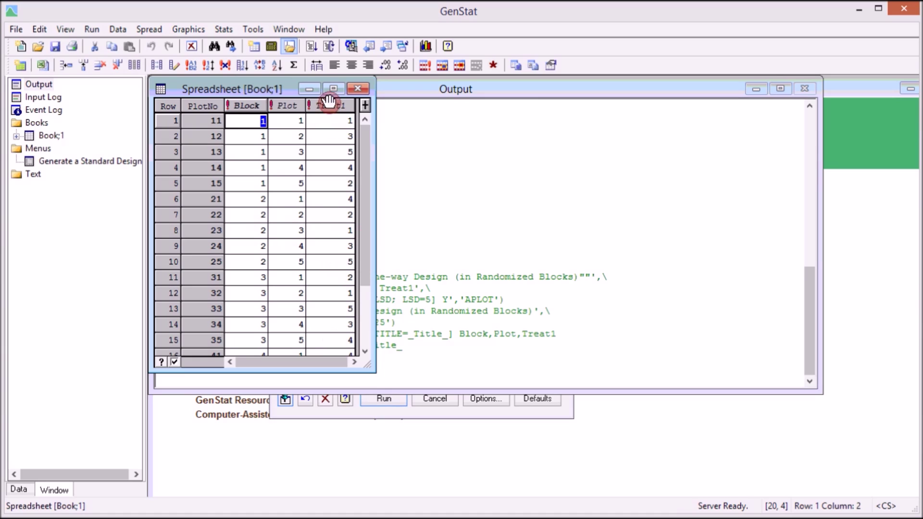
left_click(333, 89)
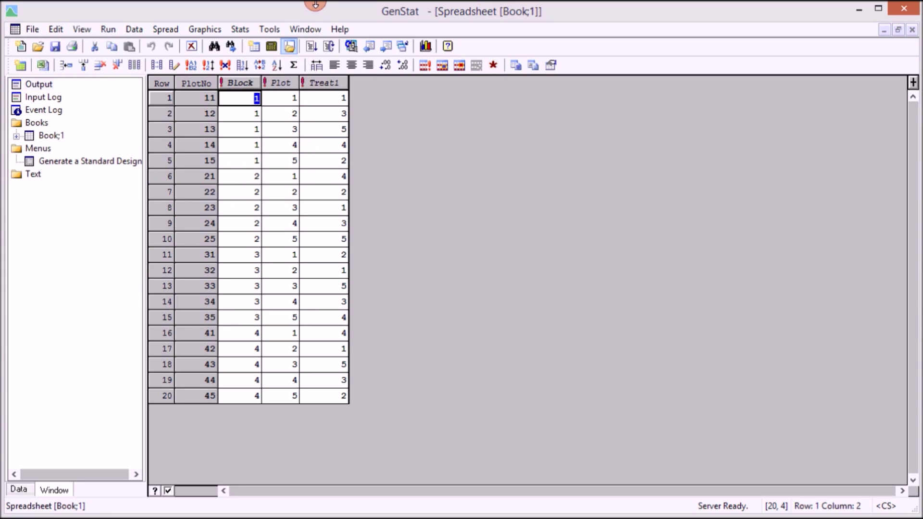
left_click(298, 29)
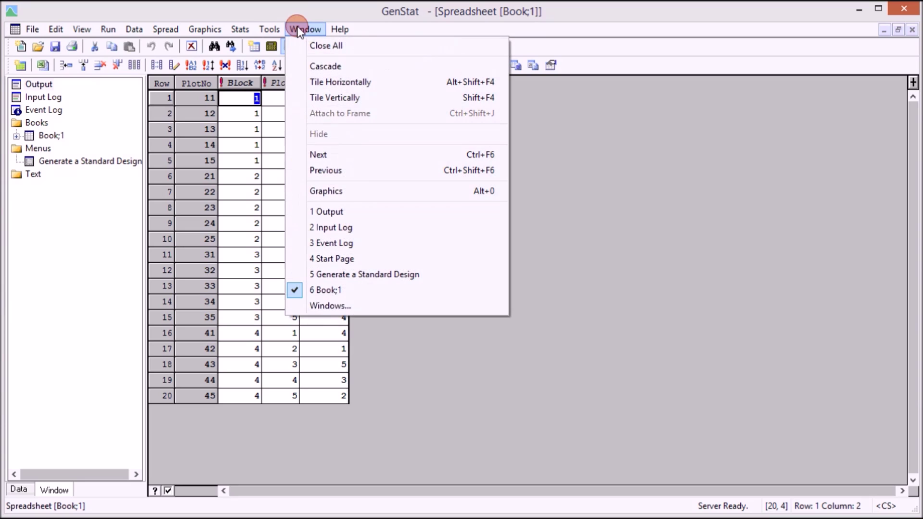
left_click(369, 211)
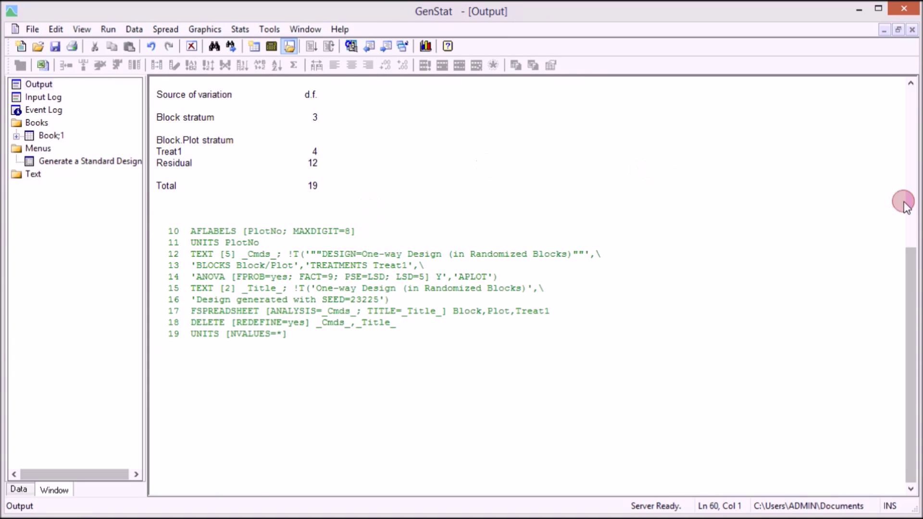
left_click_drag(904, 264, 897, 212)
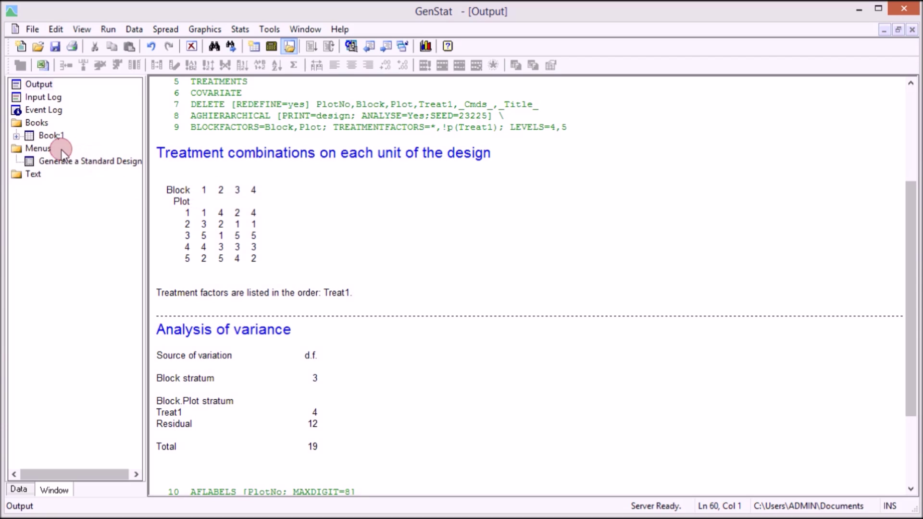
double_click(52, 135)
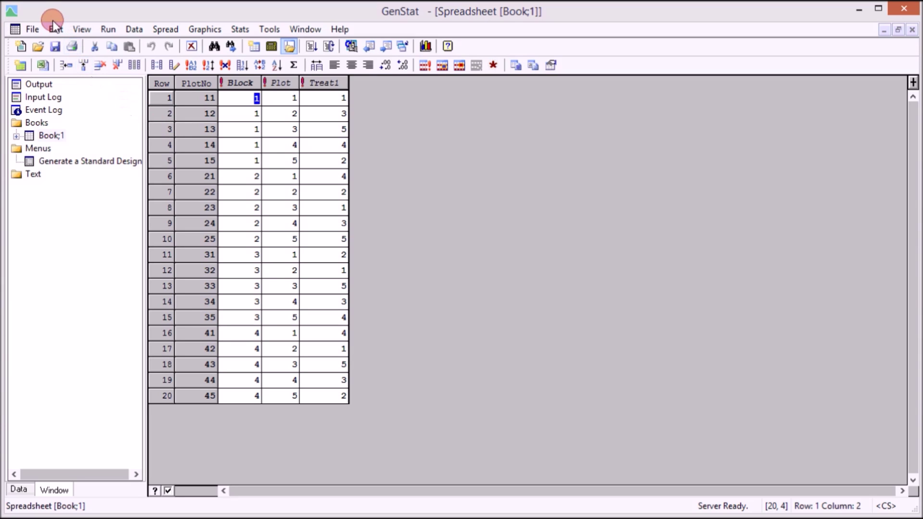
- Save the spreadsheet as Data sheet.xlsx in Excel 2007-2013 format and show the desktop
left_click(54, 46)
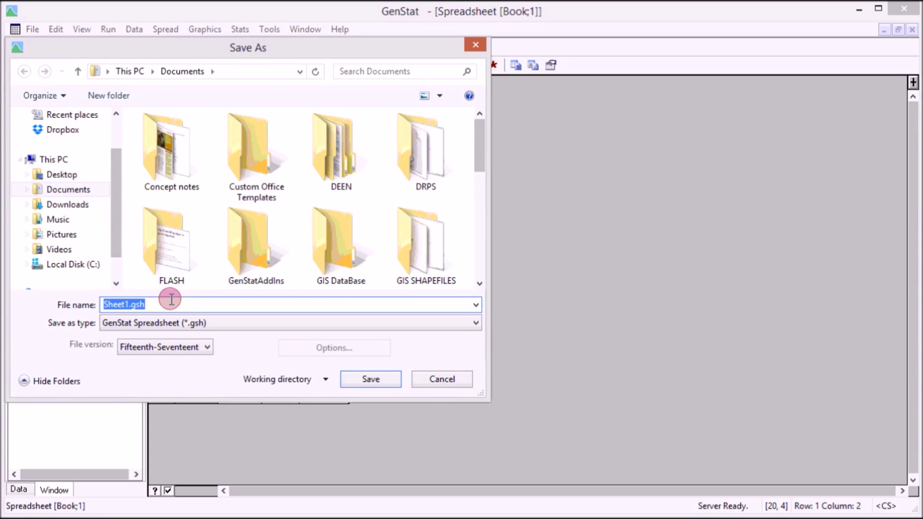
type("Data")
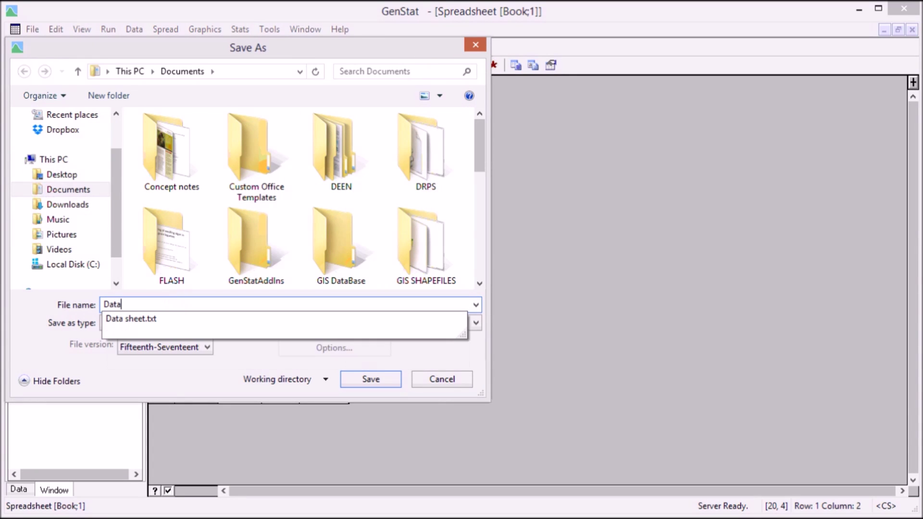
type(" sheet")
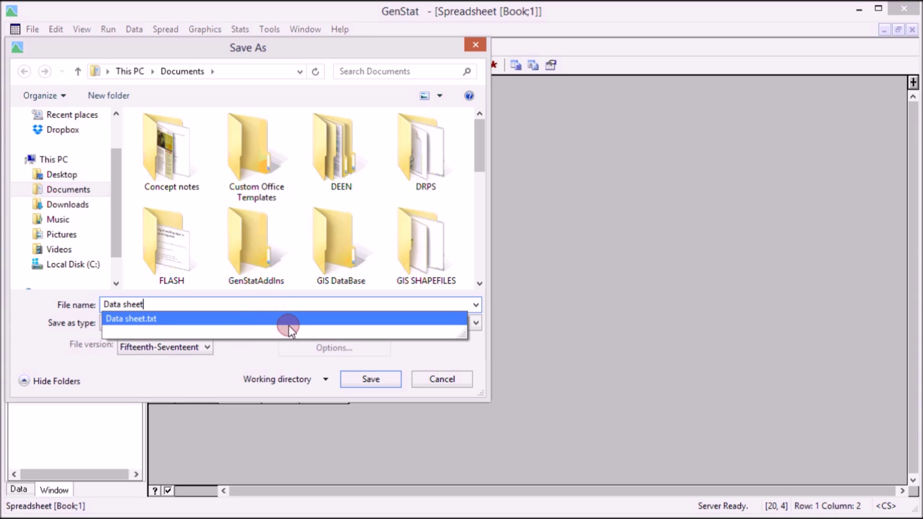
left_click(266, 318)
left_click(236, 321)
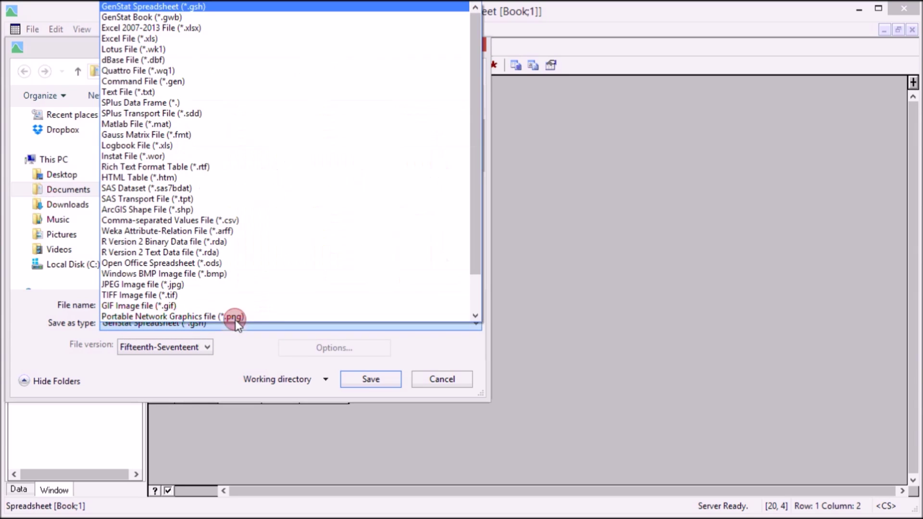
left_click(138, 28)
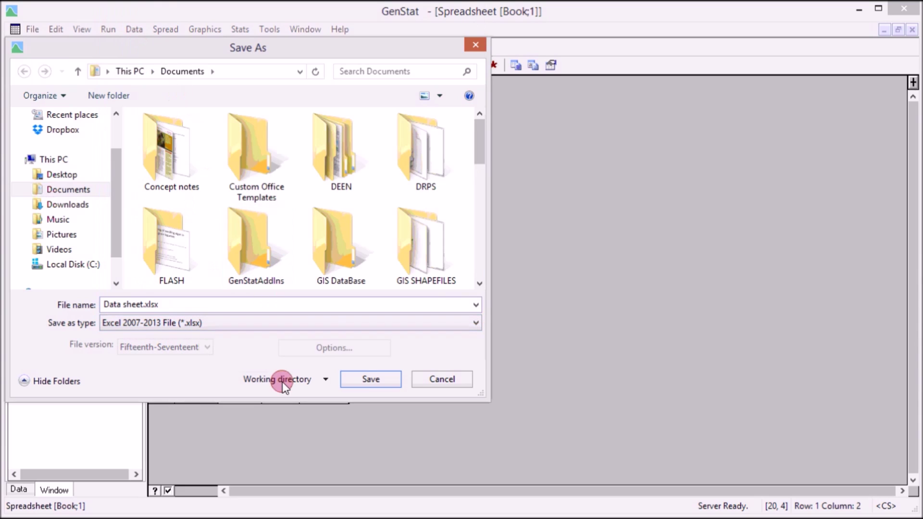
left_click(352, 383)
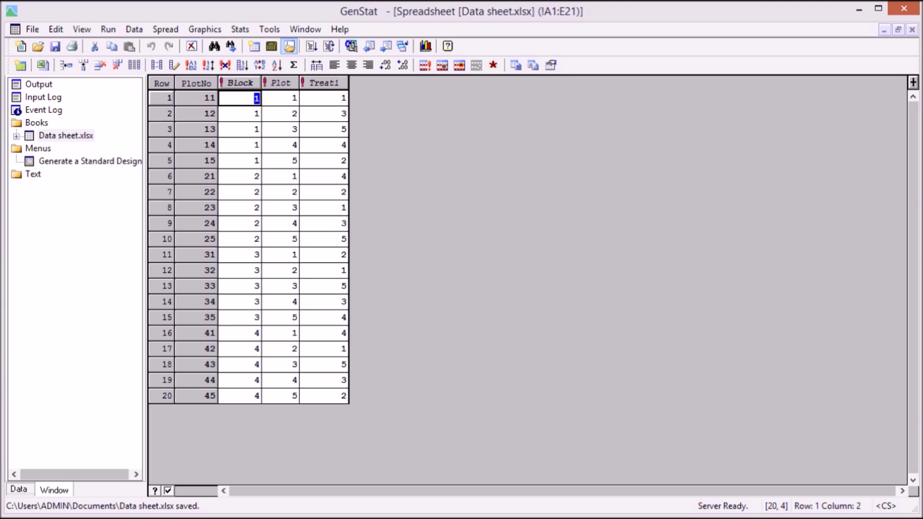
mouse_move(922, 0)
key("super+d")
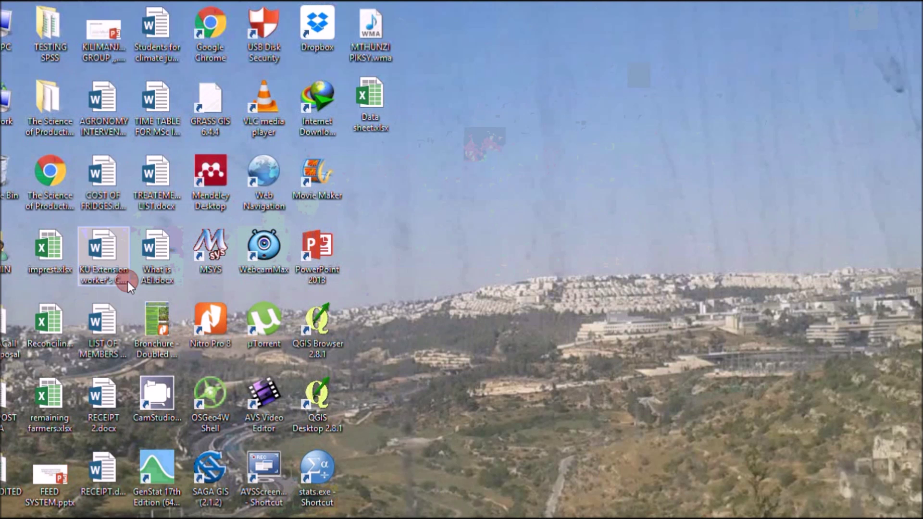
- Open Data sheet.xlsx in Excel and delete the PlotNo column
left_click(370, 93)
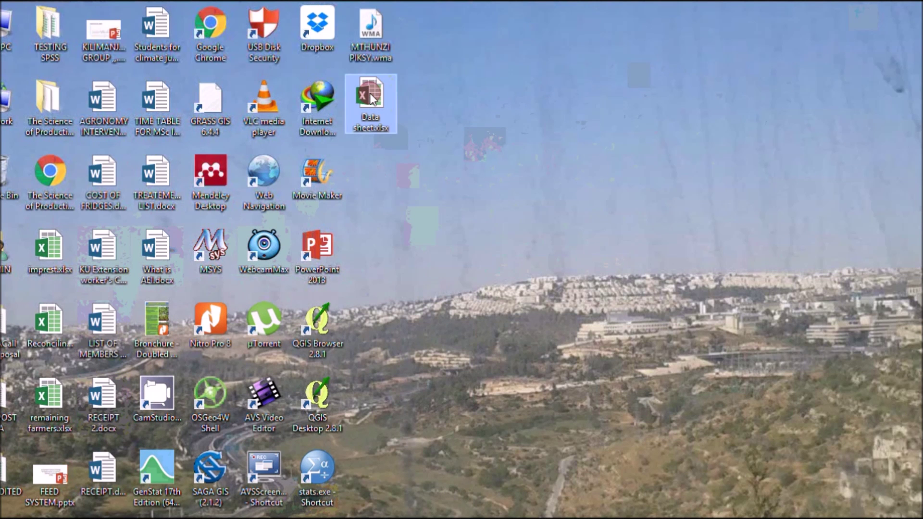
double_click(370, 94)
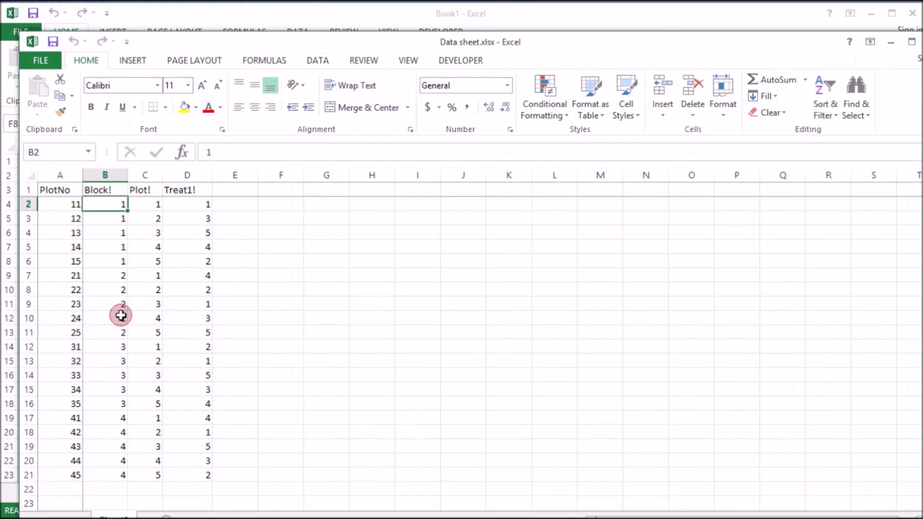
left_click(49, 174)
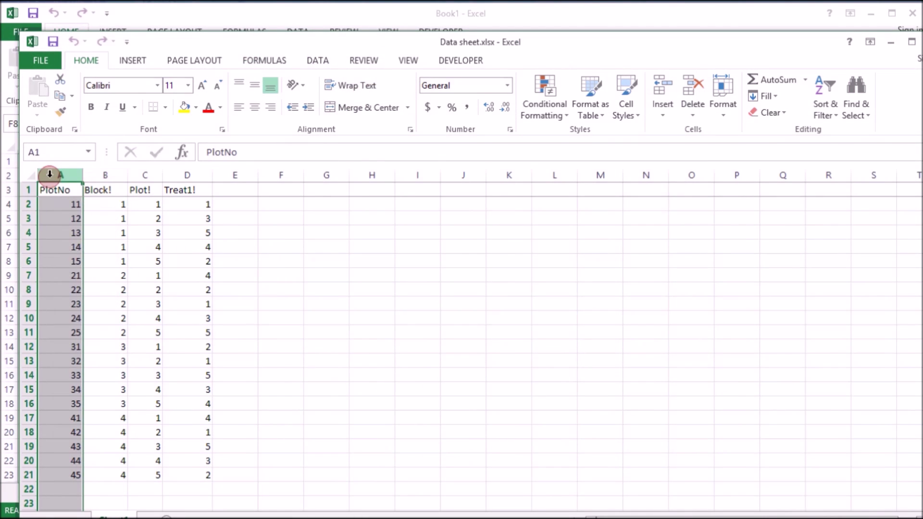
right_click(48, 175)
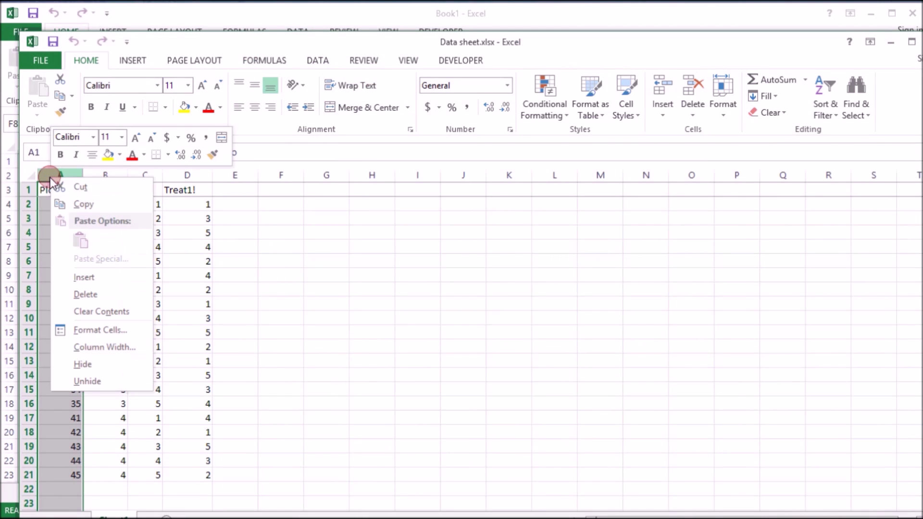
left_click(103, 295)
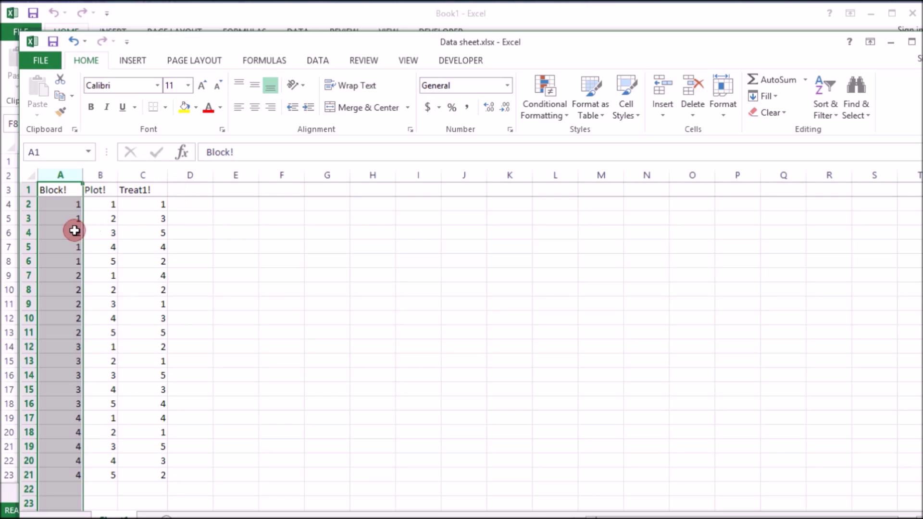
- Retitle cell C1 as Treatment and select the codes in C2:C21
left_click(57, 207)
left_click(58, 195)
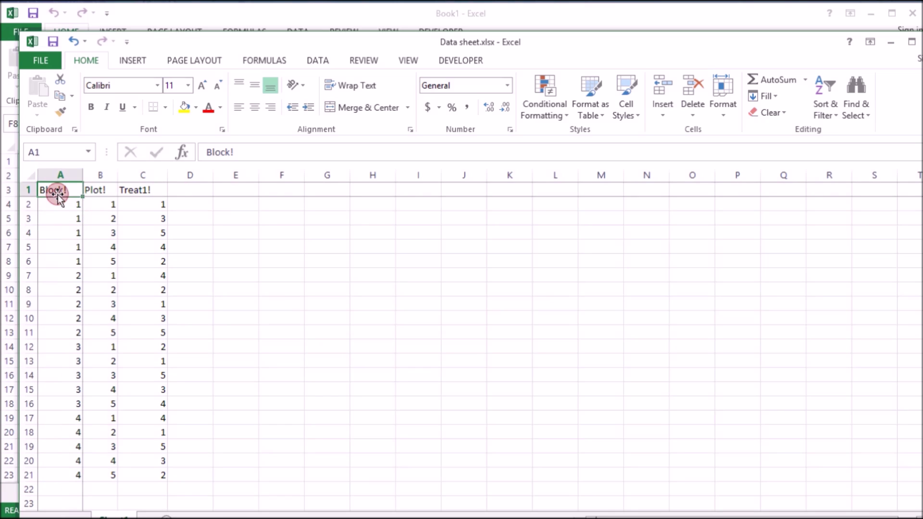
left_click(60, 188)
left_click(132, 188)
type("Treat")
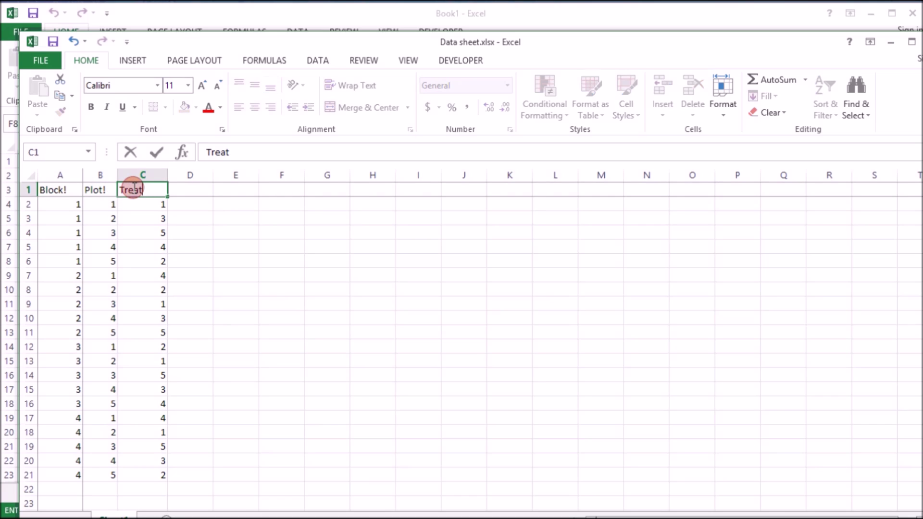
type("ment")
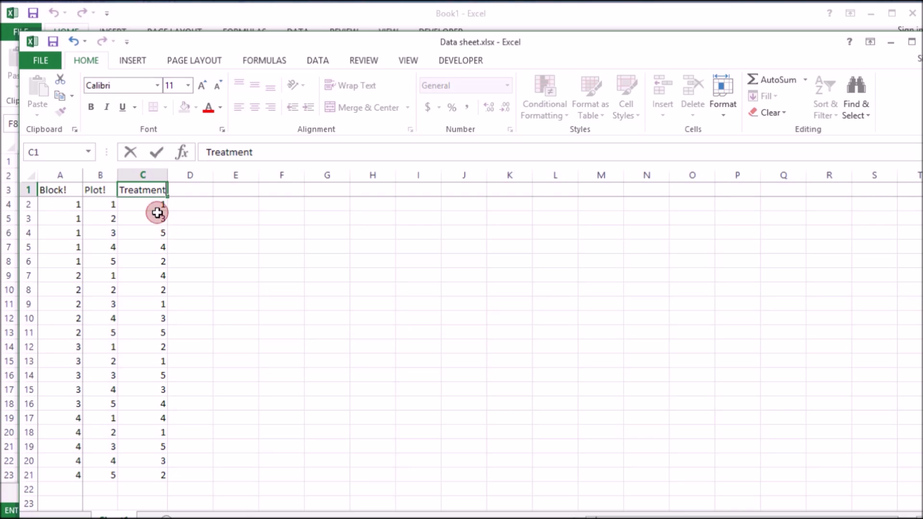
left_click_drag(149, 204, 143, 477)
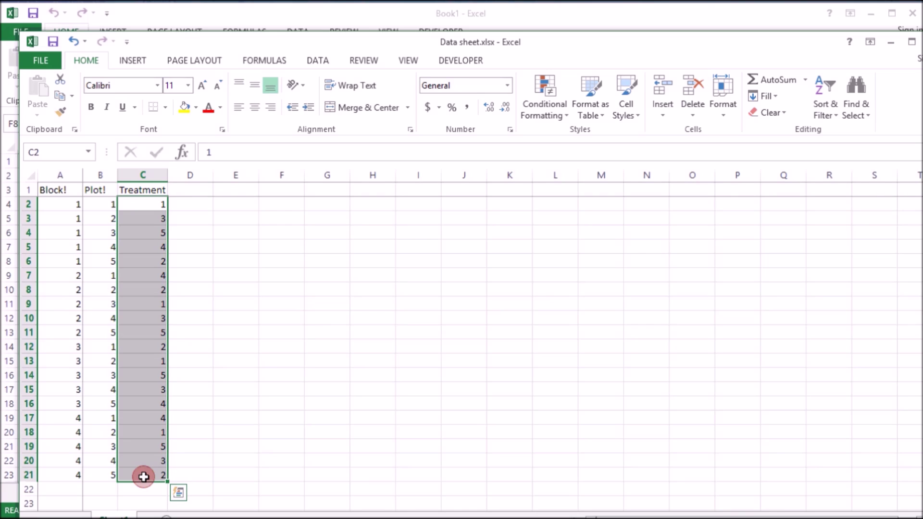
- Replace every 1 in the Treatment codes with T1
key("ctrl+f")
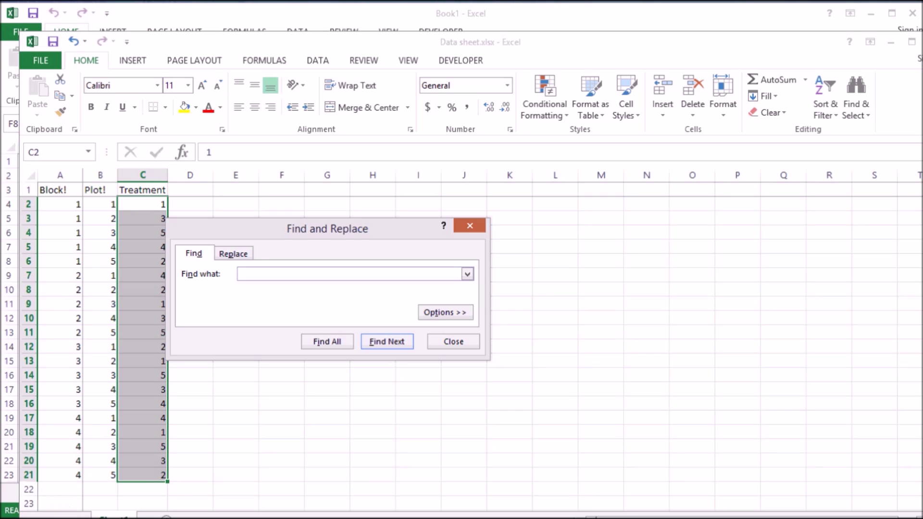
left_click(231, 260)
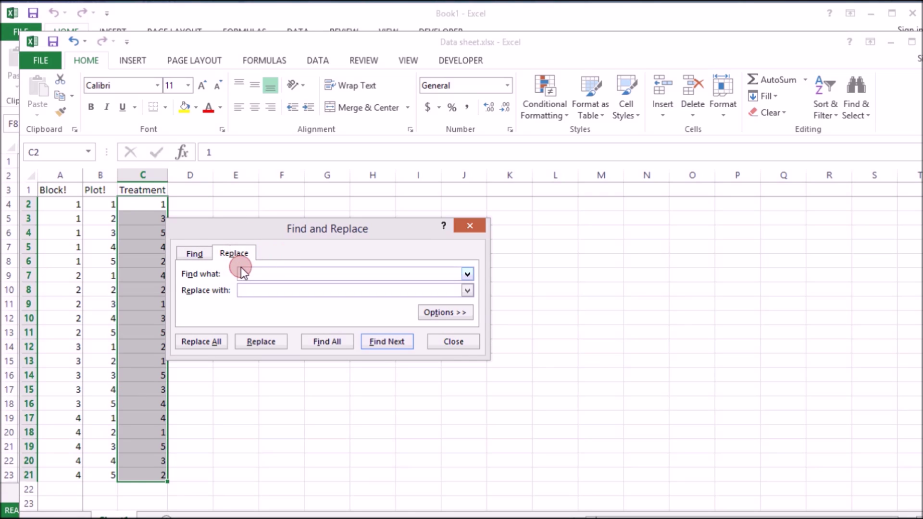
type("1")
left_click(245, 291)
type("T1")
left_click(218, 345)
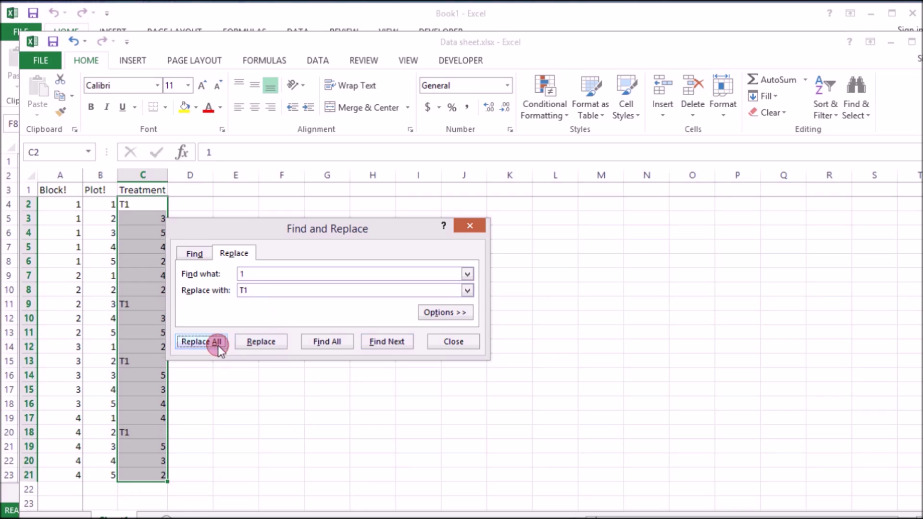
left_click(459, 304)
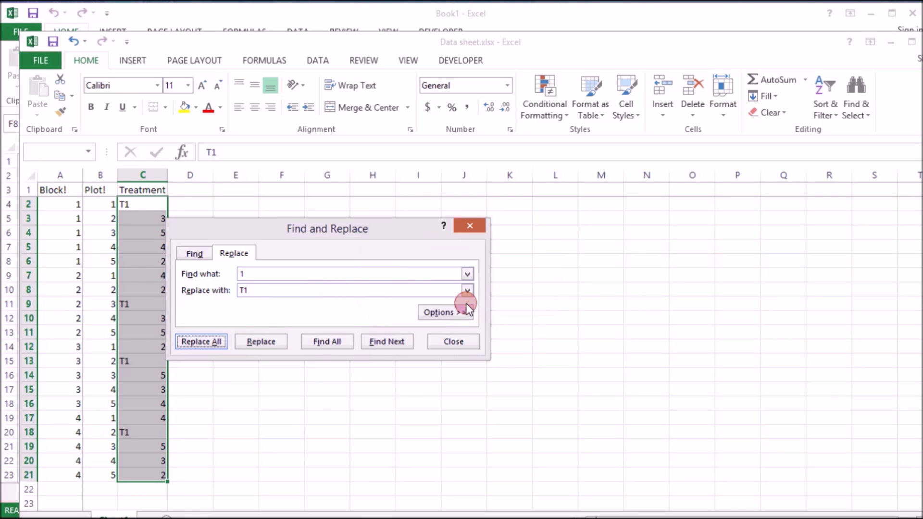
- Replace every 2 in the Treatment codes with T2
left_click(200, 256)
left_click(255, 273)
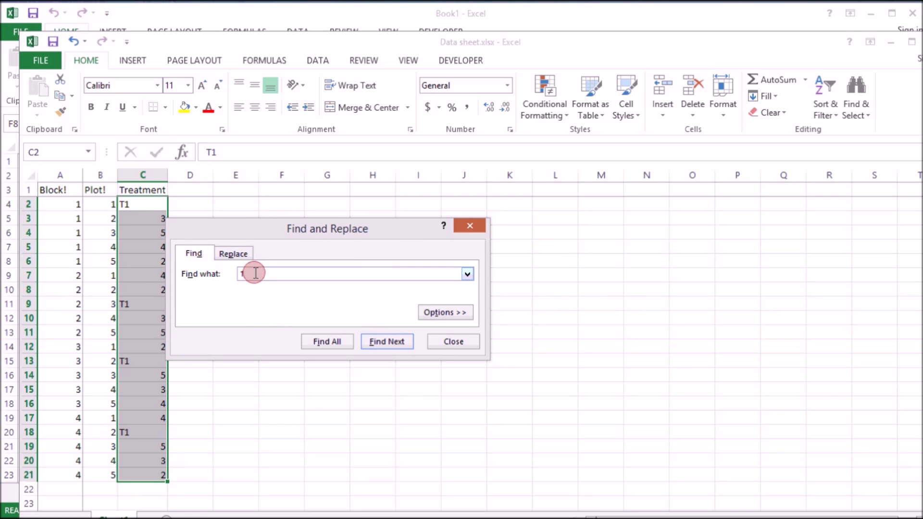
left_click(233, 254)
left_click(264, 272)
type("2")
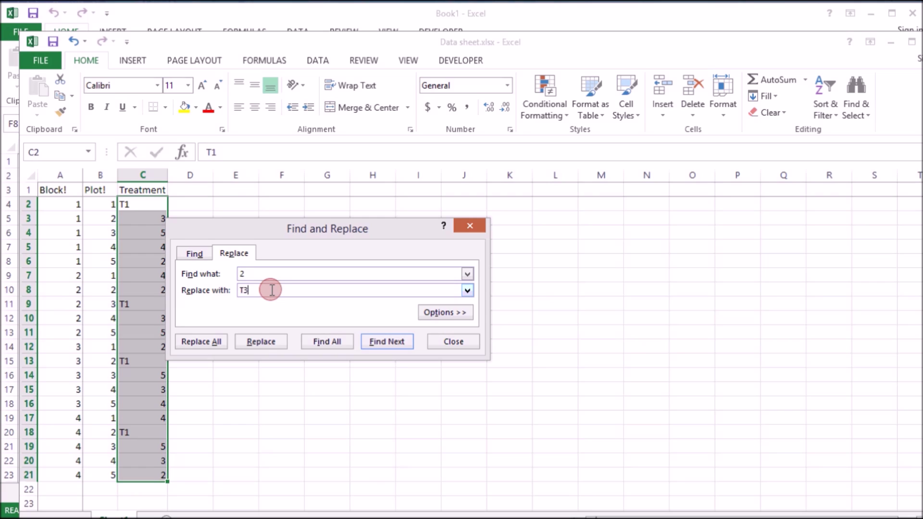
type("2")
left_click(258, 342)
left_click(201, 342)
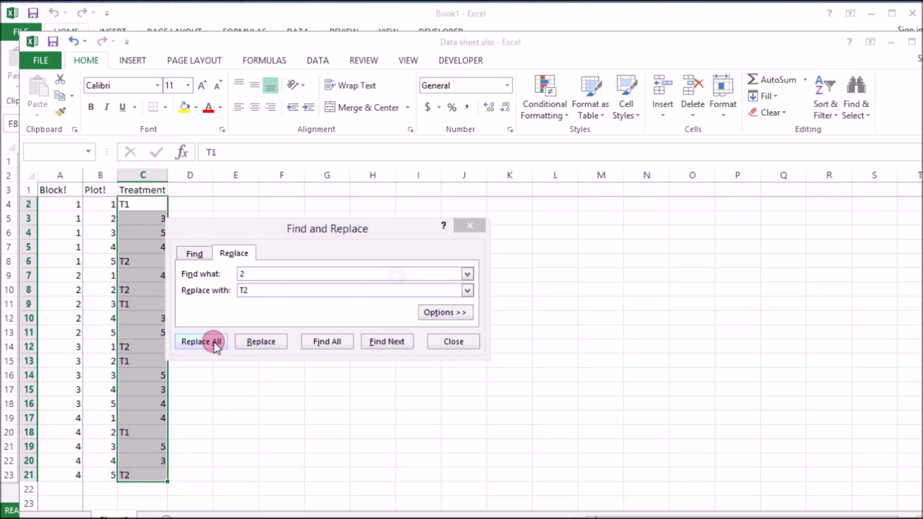
left_click(448, 303)
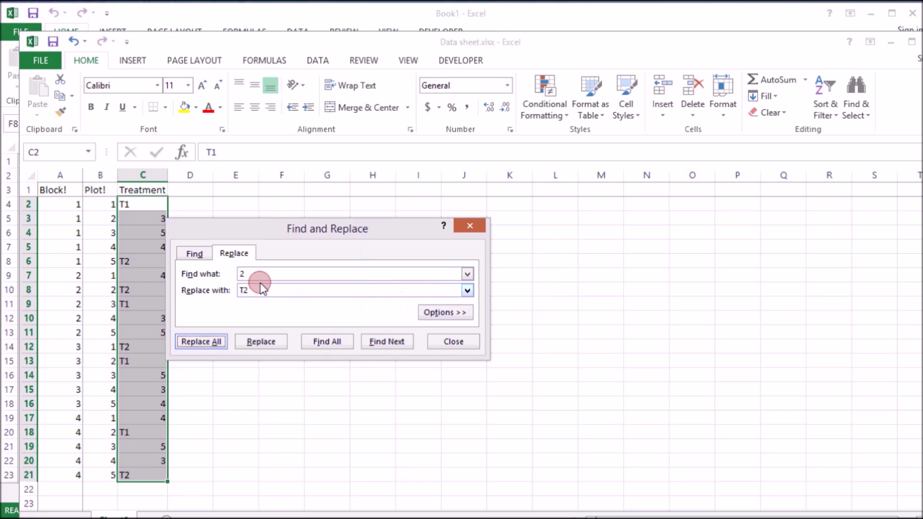
- Replace every 3 in the Treatment codes with T3
left_click(257, 291)
left_click(259, 273)
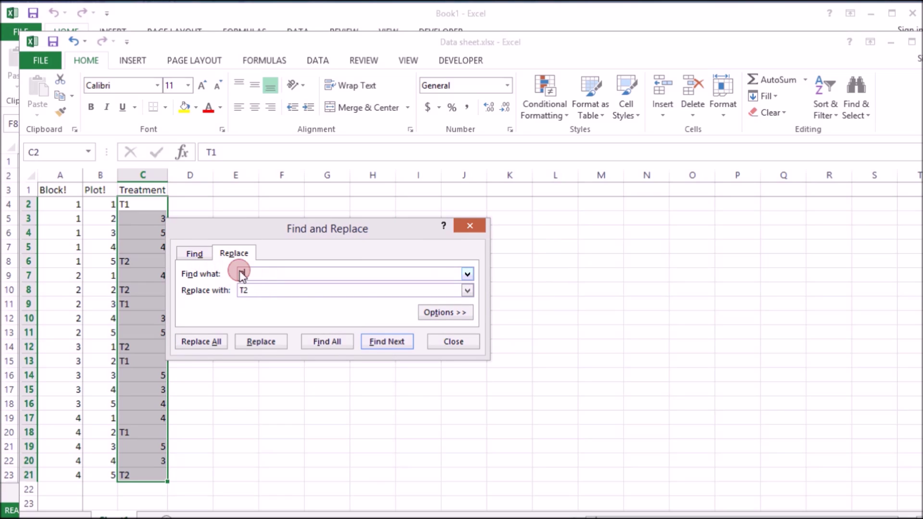
type("3")
left_click(257, 290)
type("T3")
left_click(212, 341)
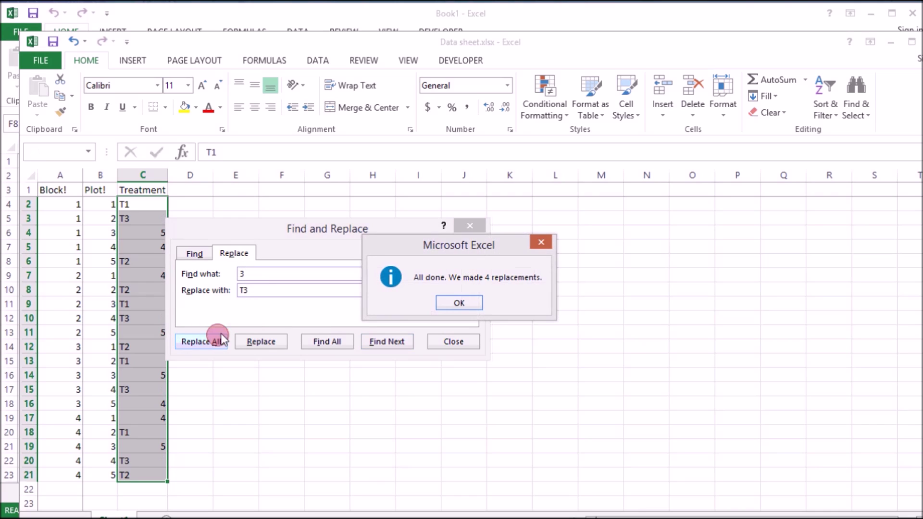
left_click(448, 300)
- Replace every 4 in the Treatment codes with T4
left_click(264, 270)
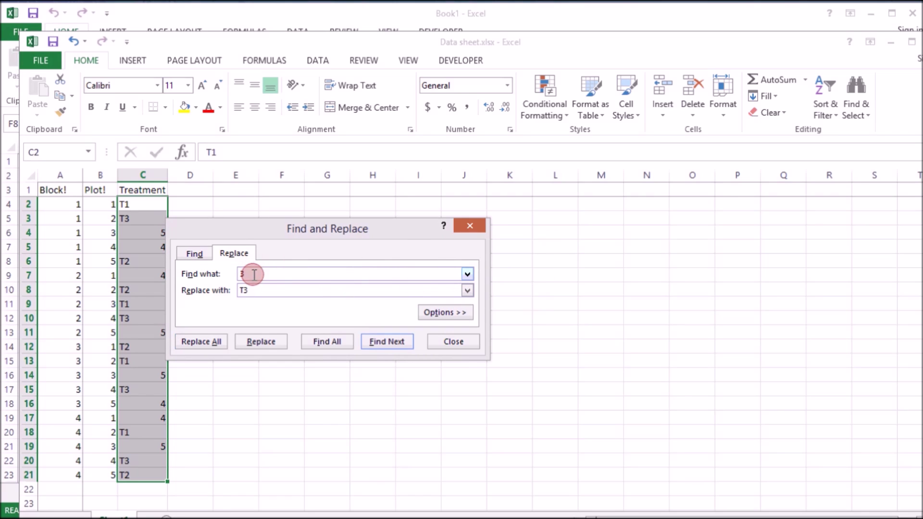
type("4")
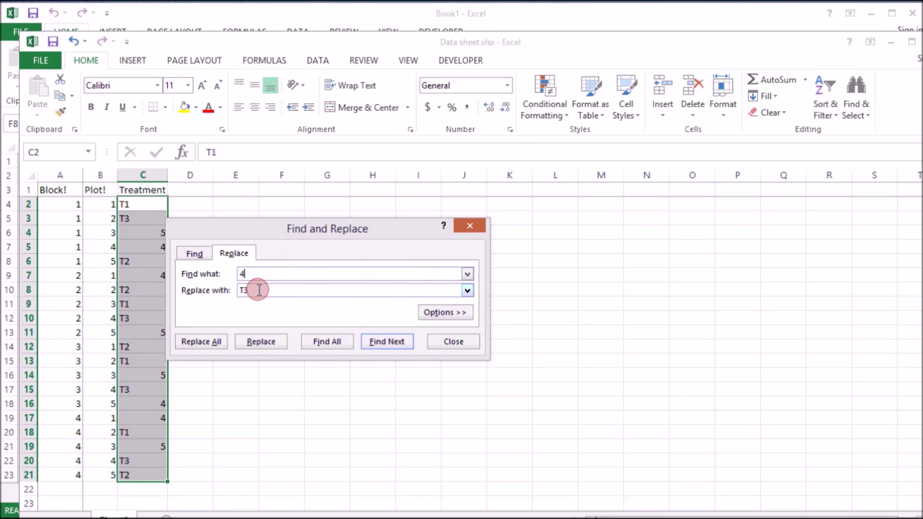
left_click(259, 290)
type("T4")
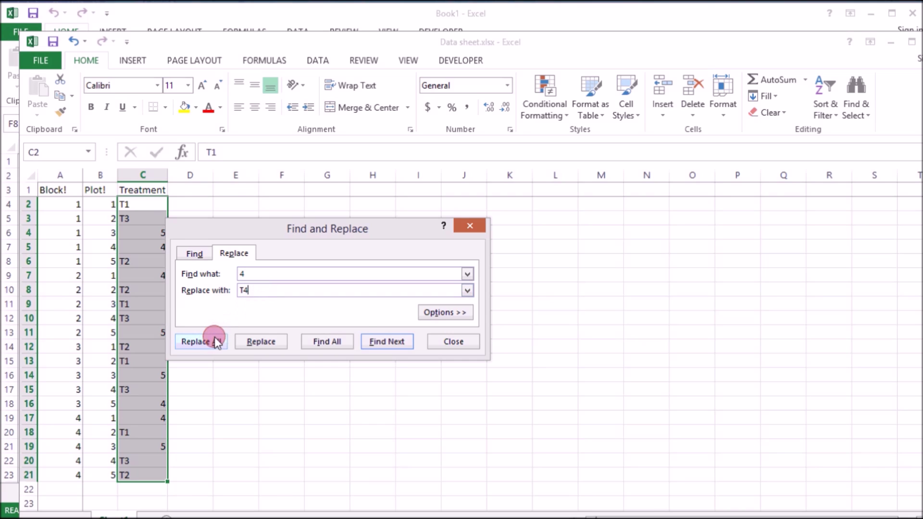
left_click(212, 341)
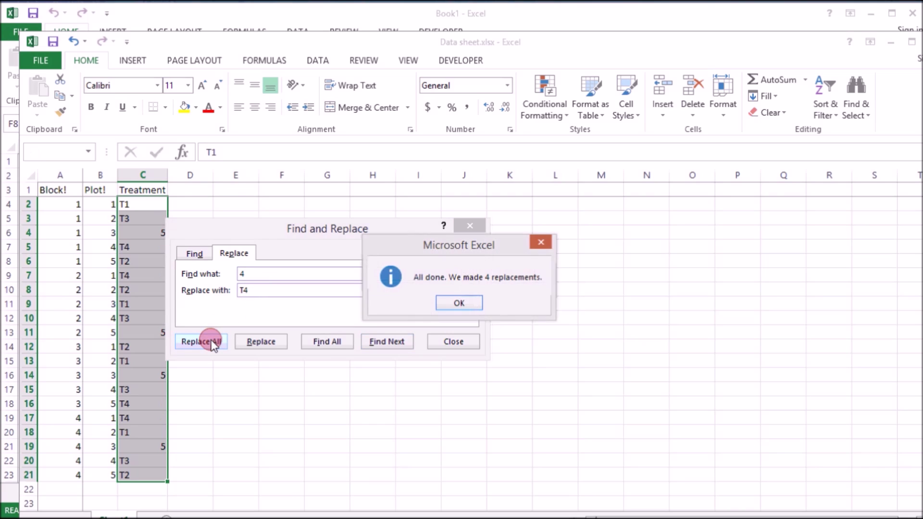
left_click(449, 298)
- Replace every 5 in the Treatment codes with T5 and close the dialog
left_click(369, 289)
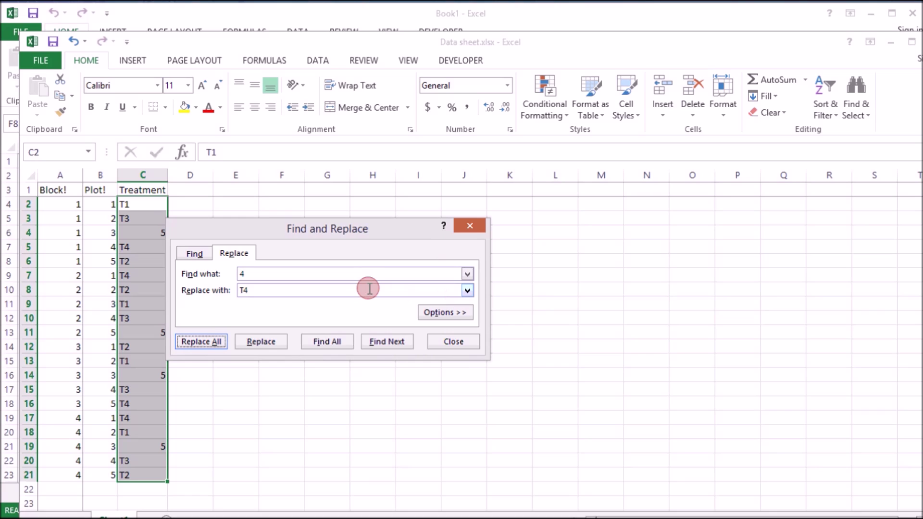
left_click(275, 272)
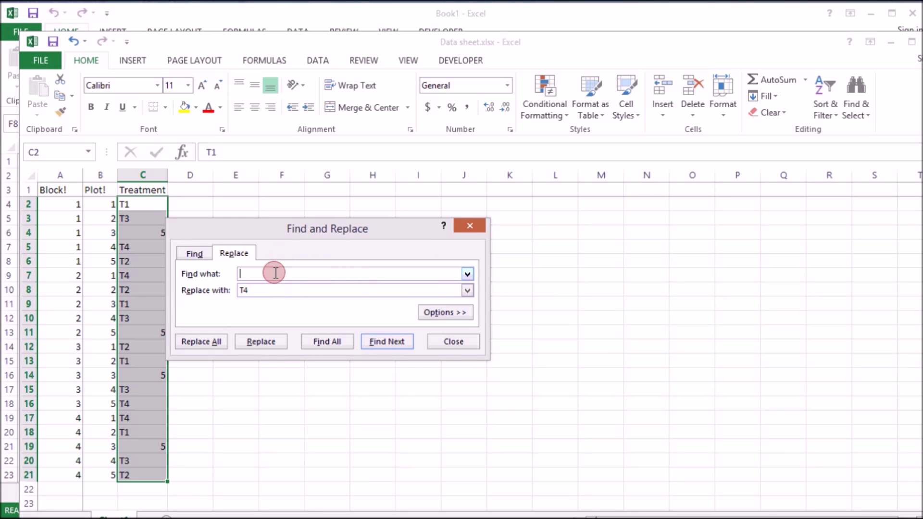
type("5")
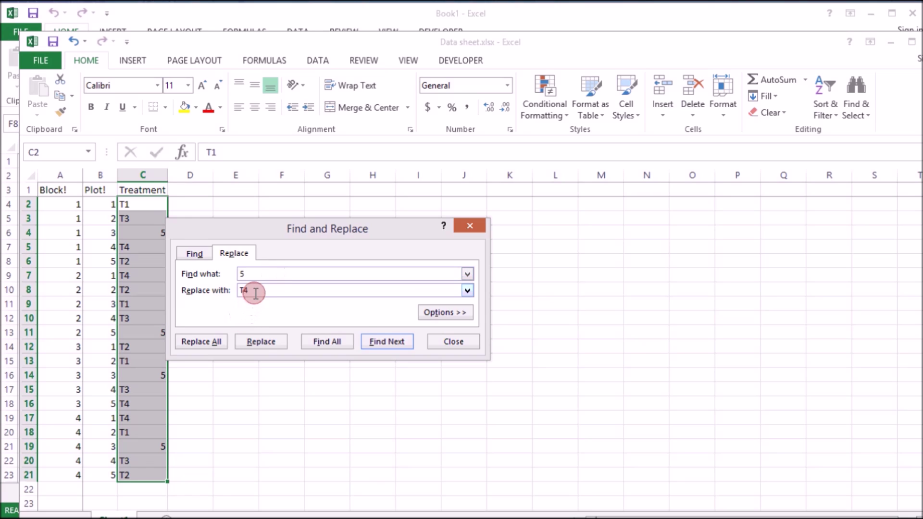
left_click(257, 290)
left_click(200, 344)
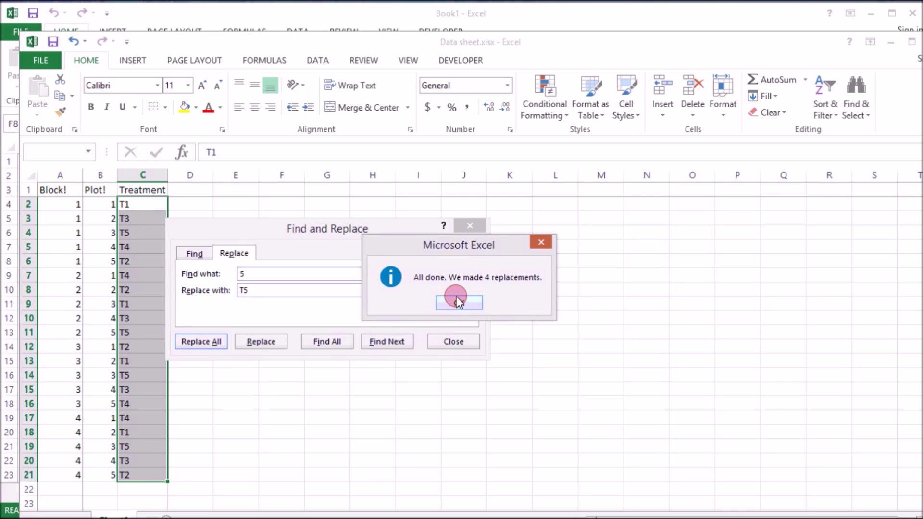
left_click(457, 301)
left_click(452, 341)
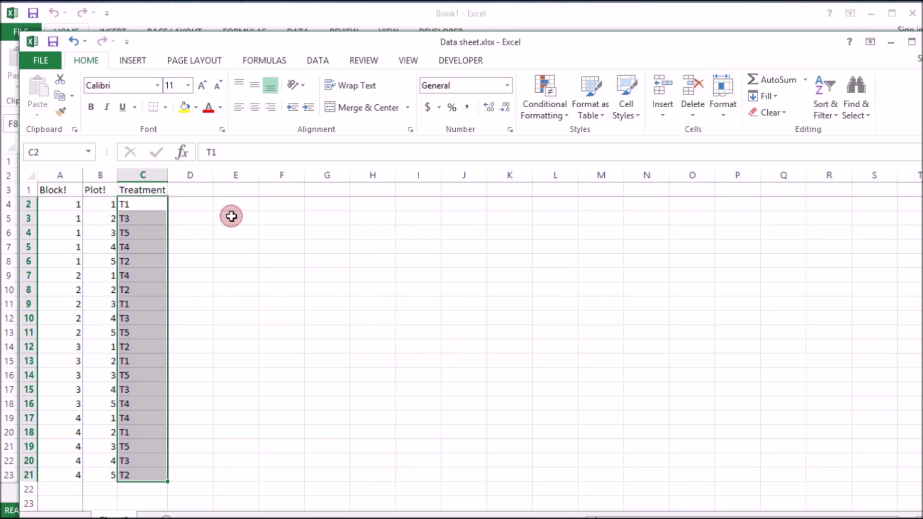
- Enter headers 'hieght' in D1 and 'No. of pods' in E1, widening both columns
left_click(184, 193)
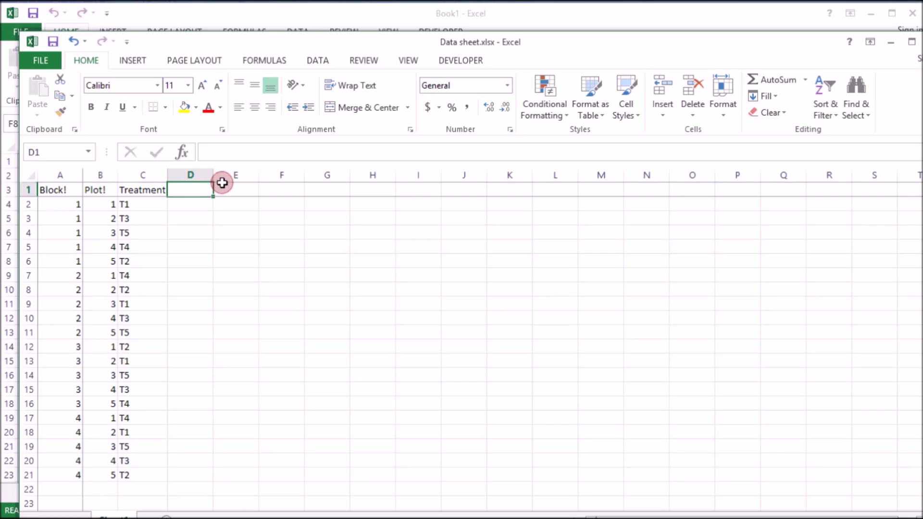
left_click_drag(213, 176, 260, 182)
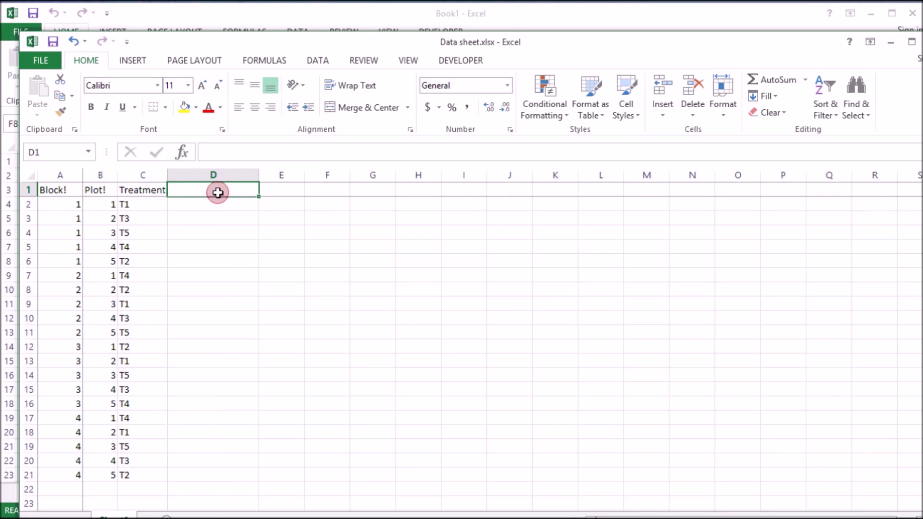
type("hIEG")
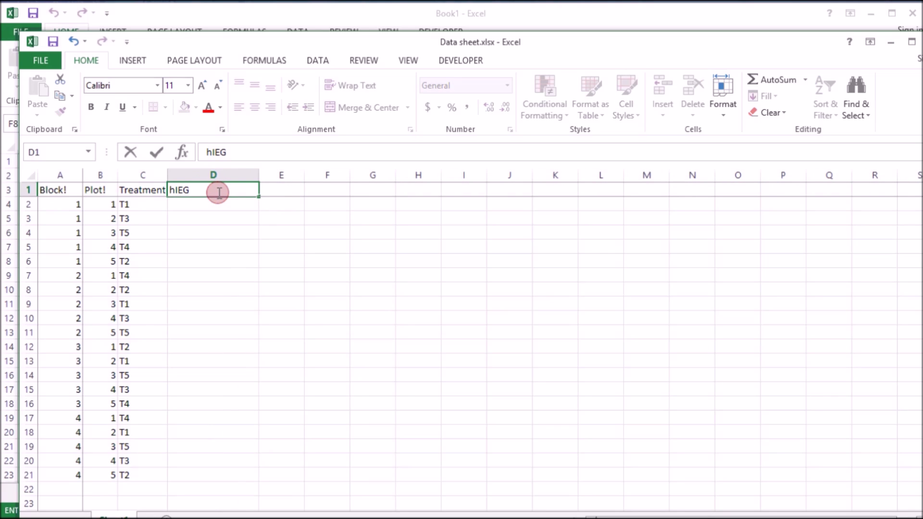
key("BackSpace")
key("BackSpace")
key("BackSpace")
type("iegh")
left_click(290, 191)
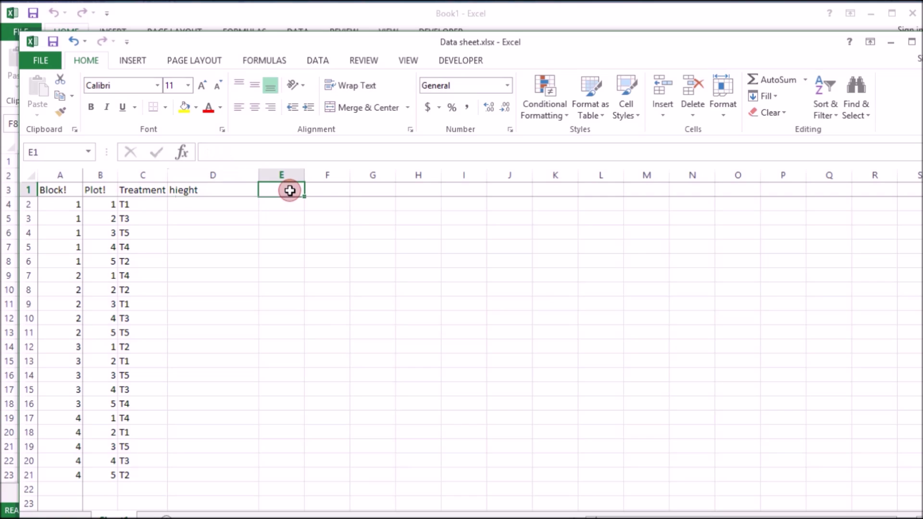
type("No.")
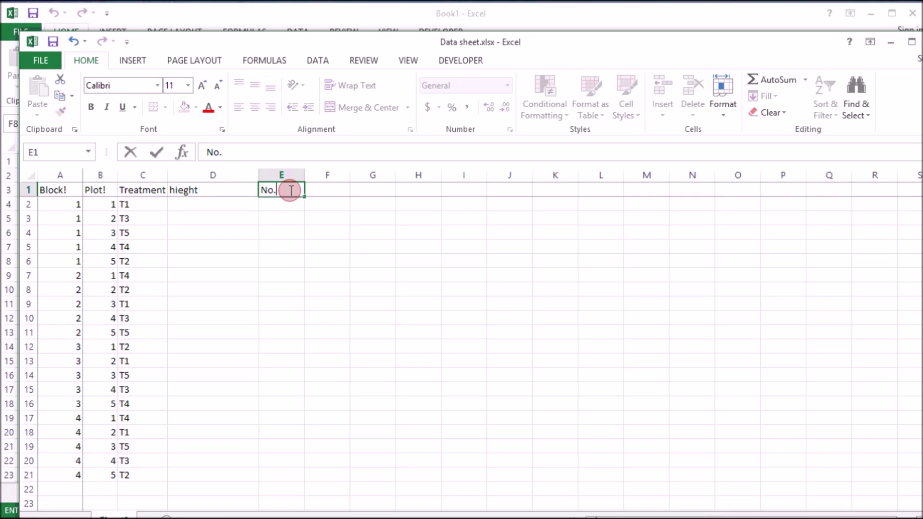
type(" of pods")
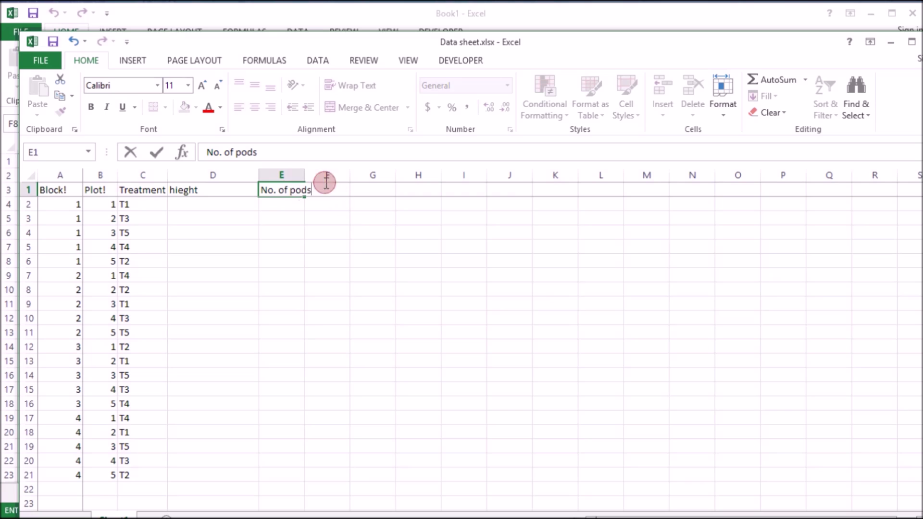
left_click(295, 171)
left_click_drag(302, 174, 325, 176)
- Add 'Leaf length' in F1, widen column F to fit, and add 'Grain weight' in G1
left_click(352, 189)
type("Le")
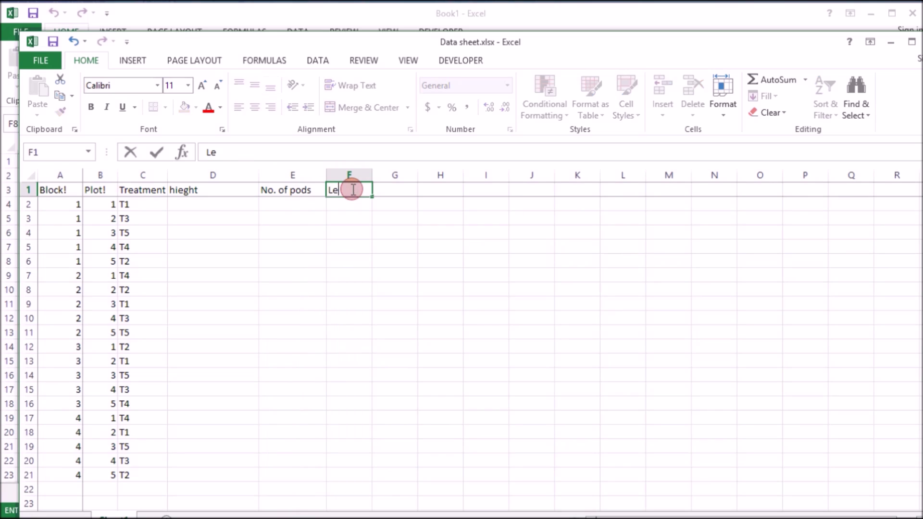
type("af length")
double_click(372, 175)
left_click(372, 175)
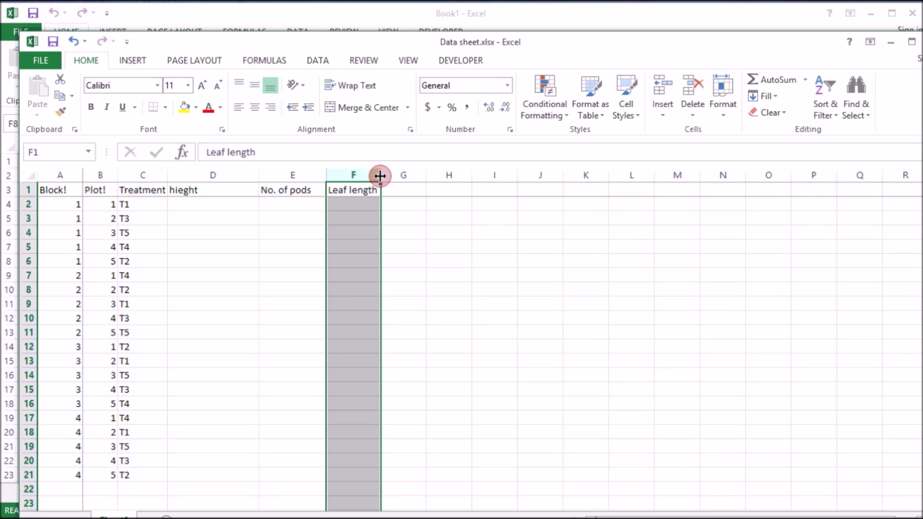
left_click_drag(380, 175, 389, 175)
left_click(404, 188)
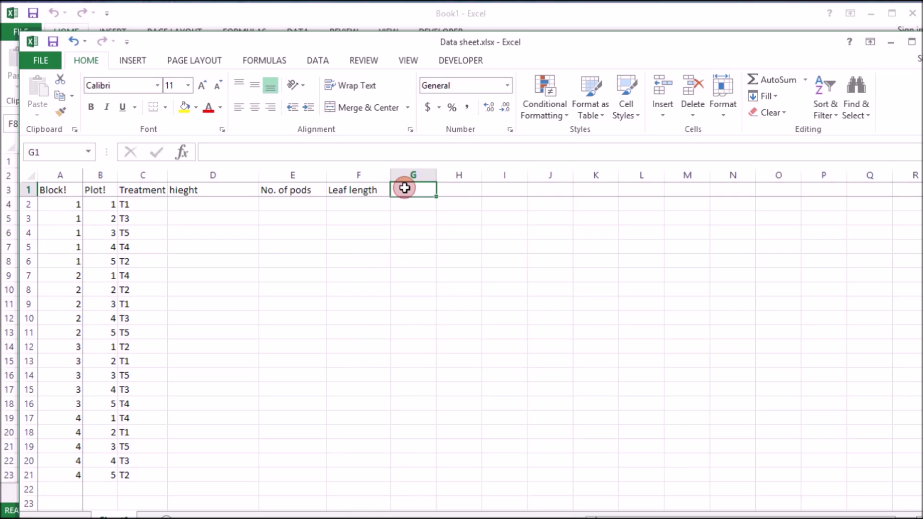
type("Grain")
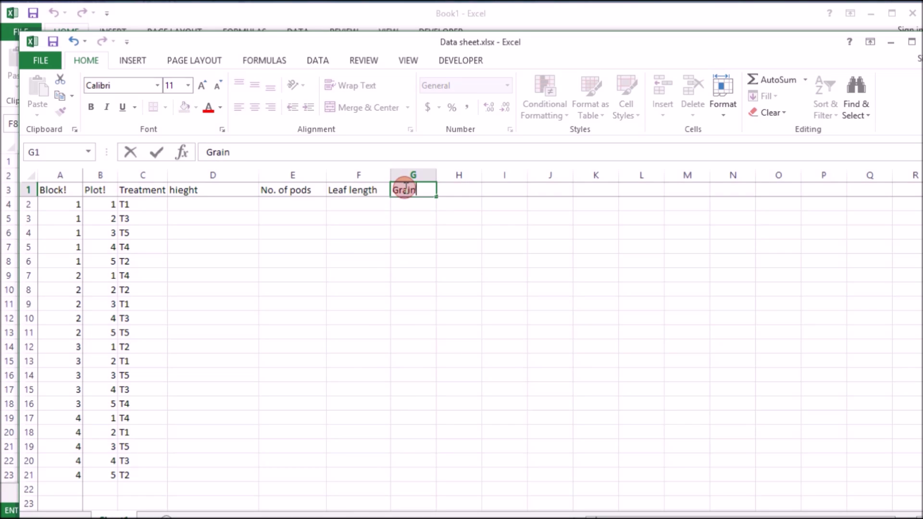
type(" weg")
key("BackSpace")
key("BackSpace")
key("BackSpace")
key("BackSpace")
key("BackSpace")
key("BackSpace")
key("BackSpace")
key("BackSpace")
type("Grain weight")
left_click(402, 244)
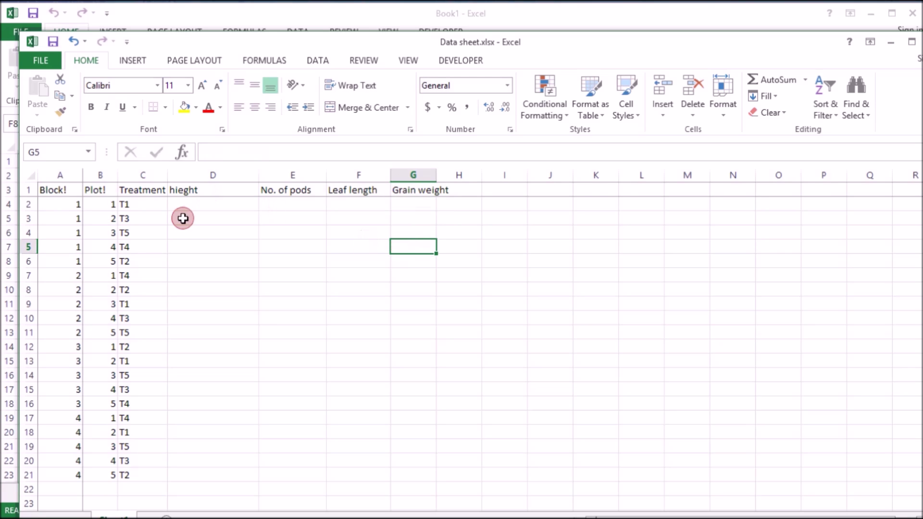
- Apply All Borders to the table range A1:F21
left_click(62, 189)
left_click_drag(62, 189, 347, 445)
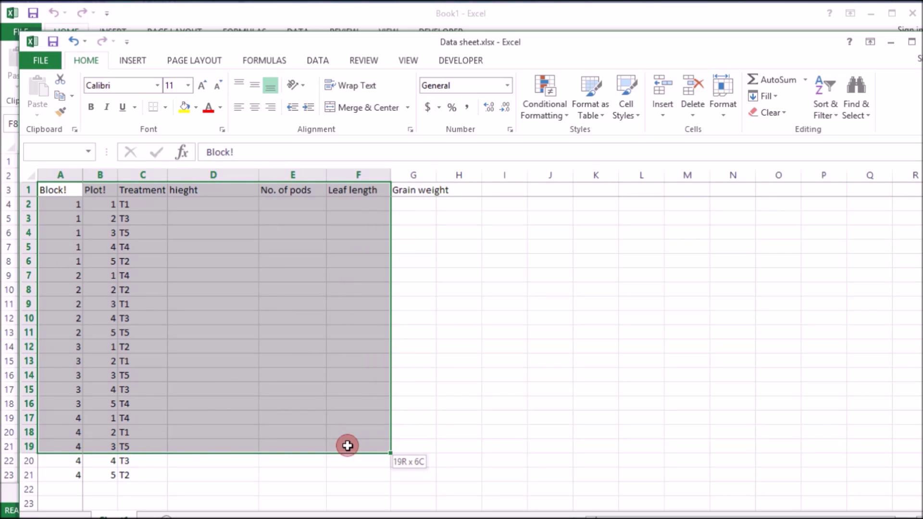
left_click_drag(347, 445, 344, 470)
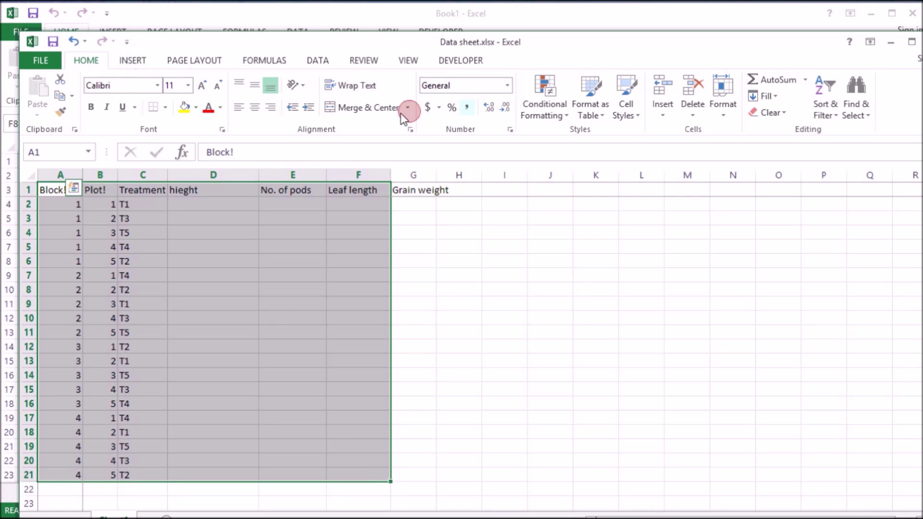
left_click(164, 107)
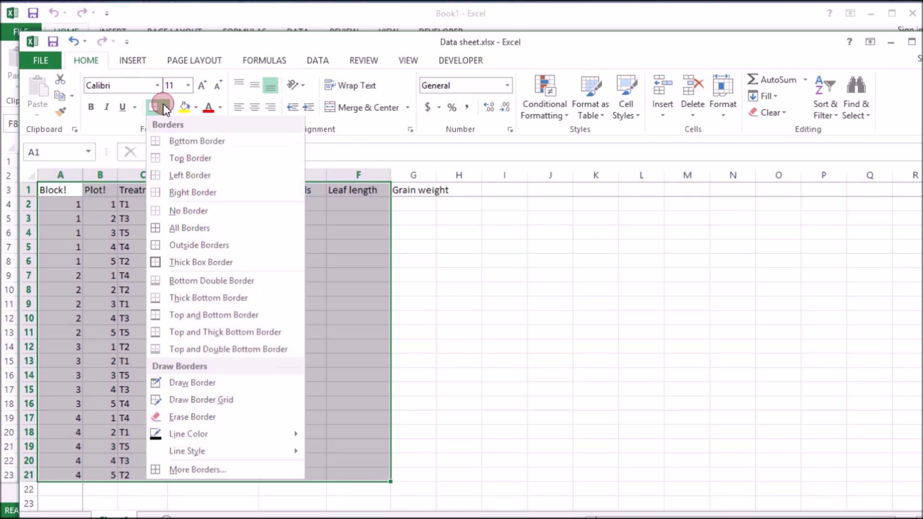
left_click(163, 229)
- Widen the Grain weight column and copy the whole A1:G21 table
left_click_drag(390, 174, 423, 476)
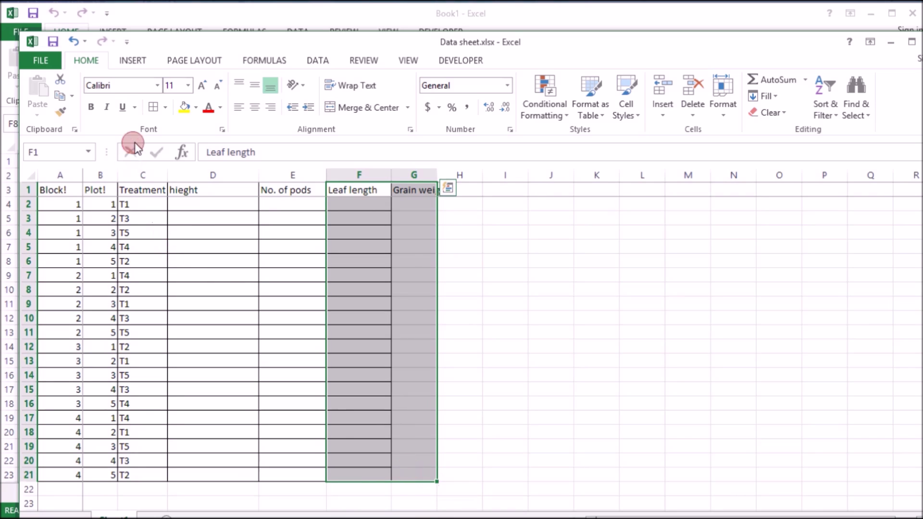
left_click_drag(436, 174, 454, 175)
left_click(387, 206)
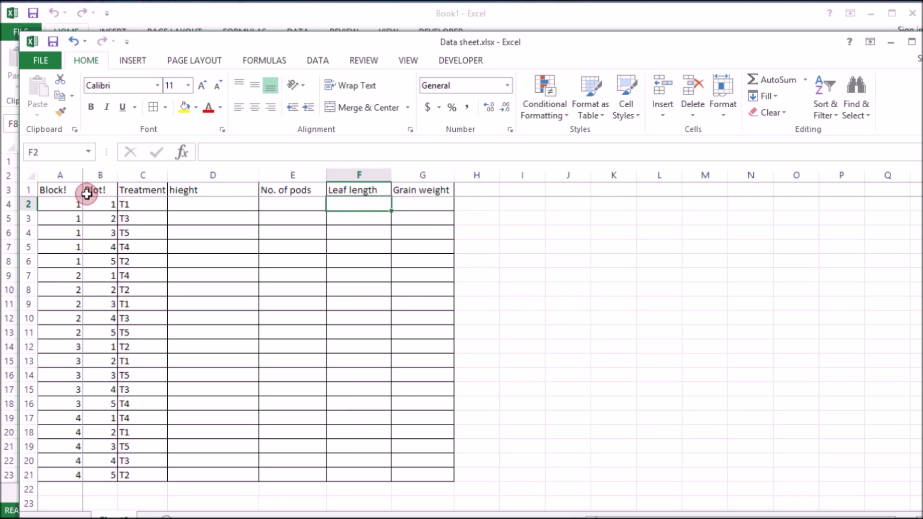
left_click_drag(63, 190, 450, 477)
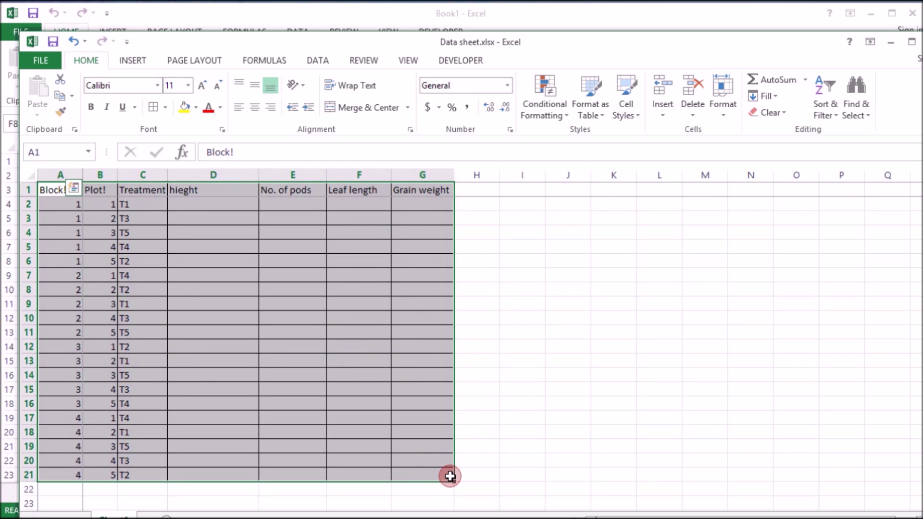
right_click(437, 339)
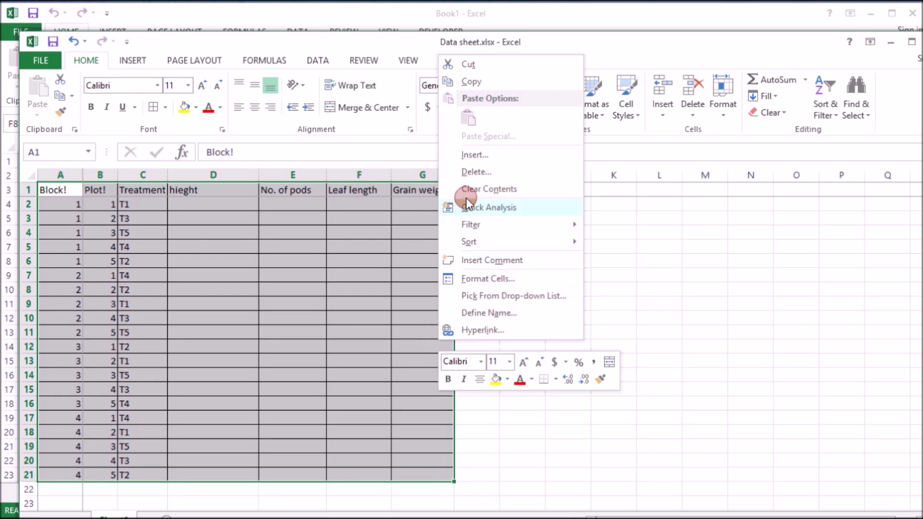
left_click(467, 79)
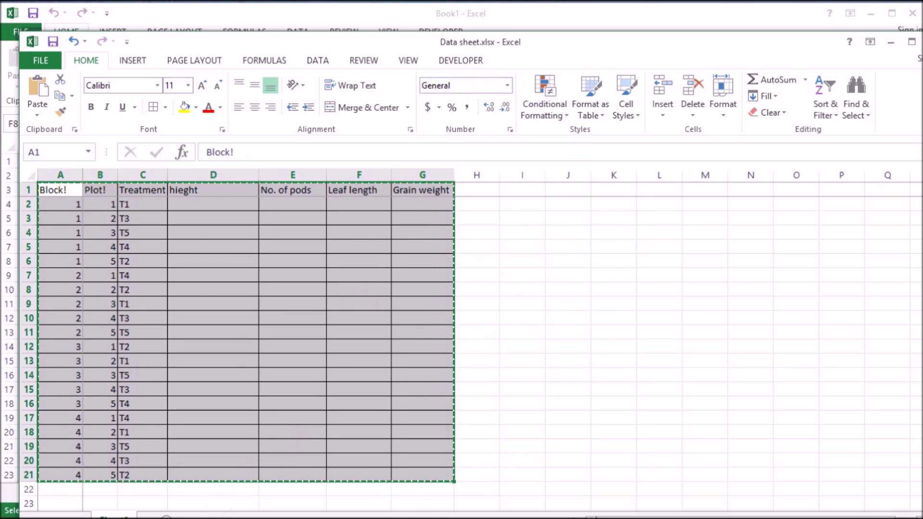
key("alt+Tab")
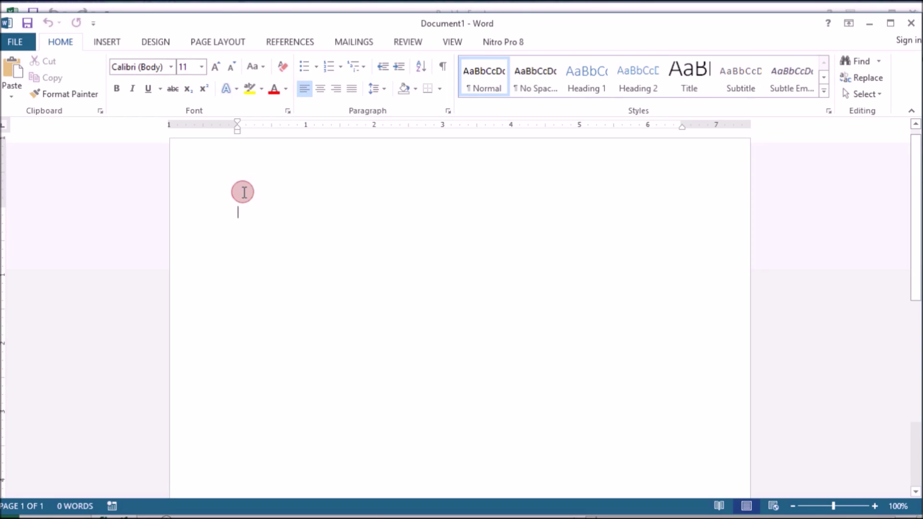
- Type the DATA SHEET title in Word and paste the plot table beneath it
type("DA")
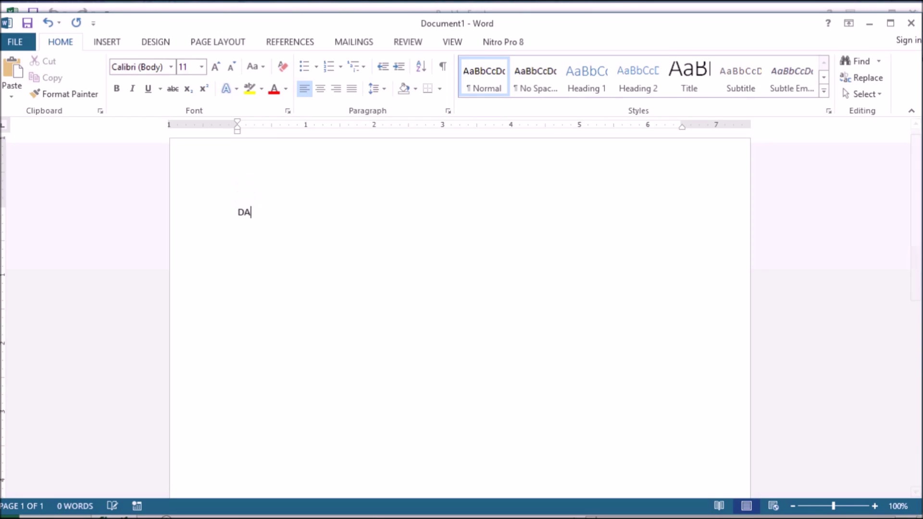
type("TA SHEET")
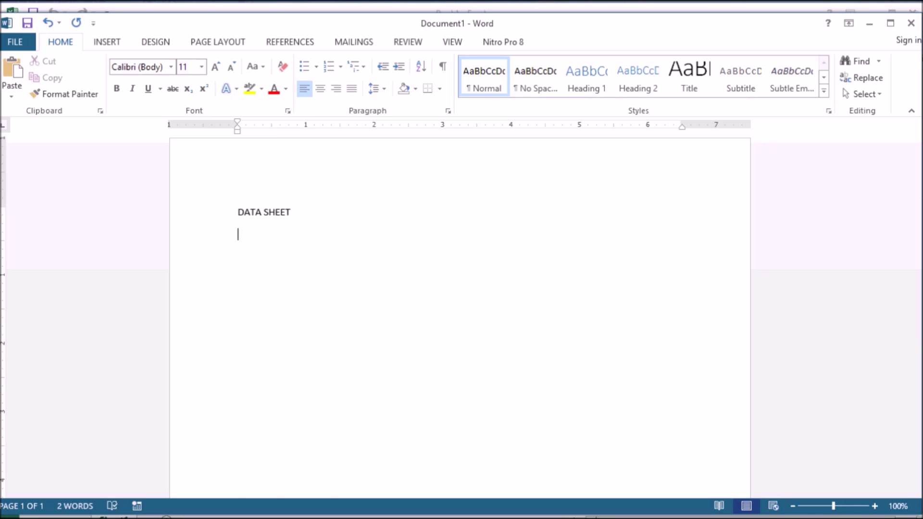
key("ctrl+v")
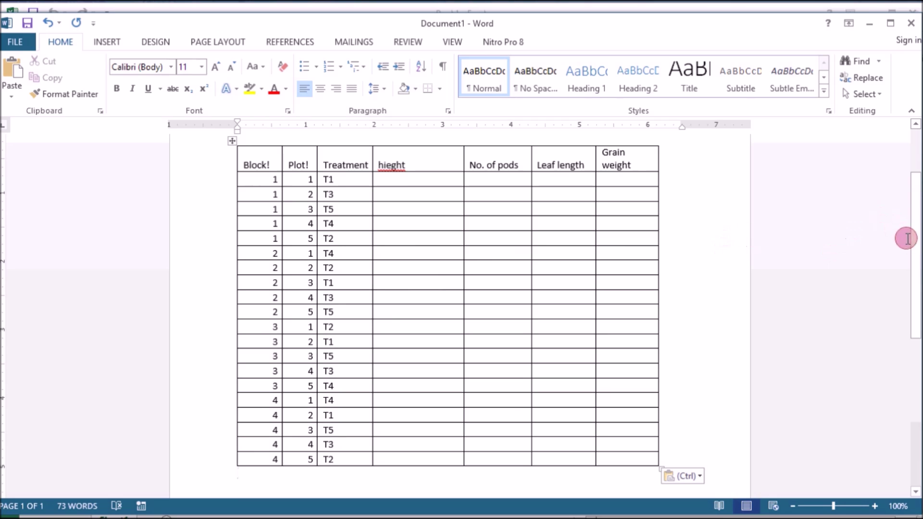
scroll(911, 236, "up", 3)
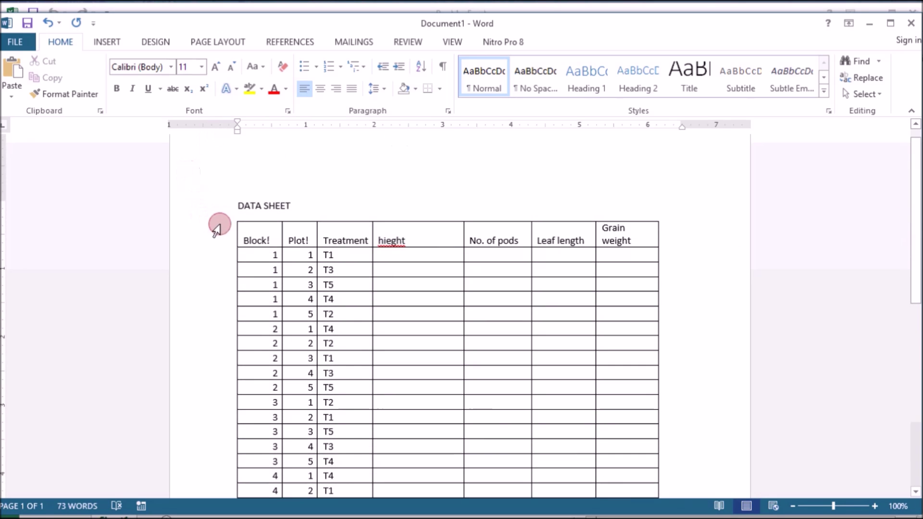
- Make the pasted table's header row bold
left_click(215, 231)
left_click(116, 89)
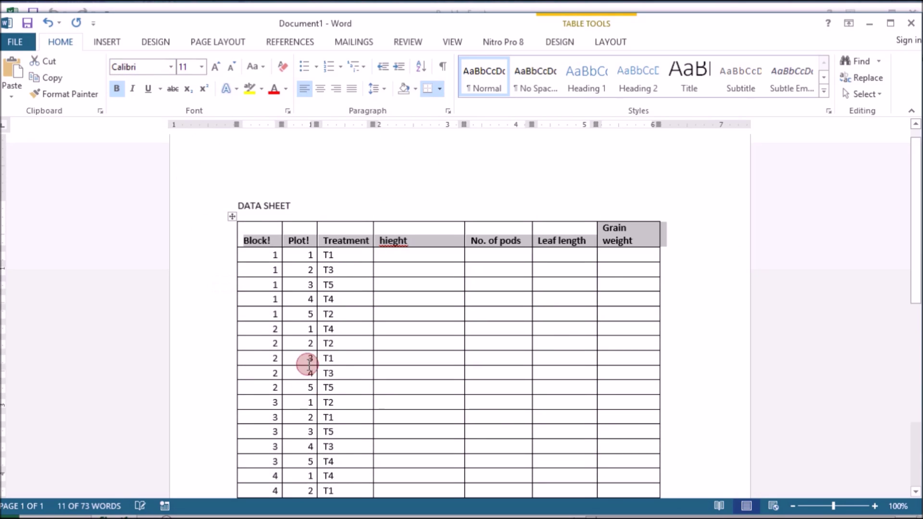
left_click(258, 255)
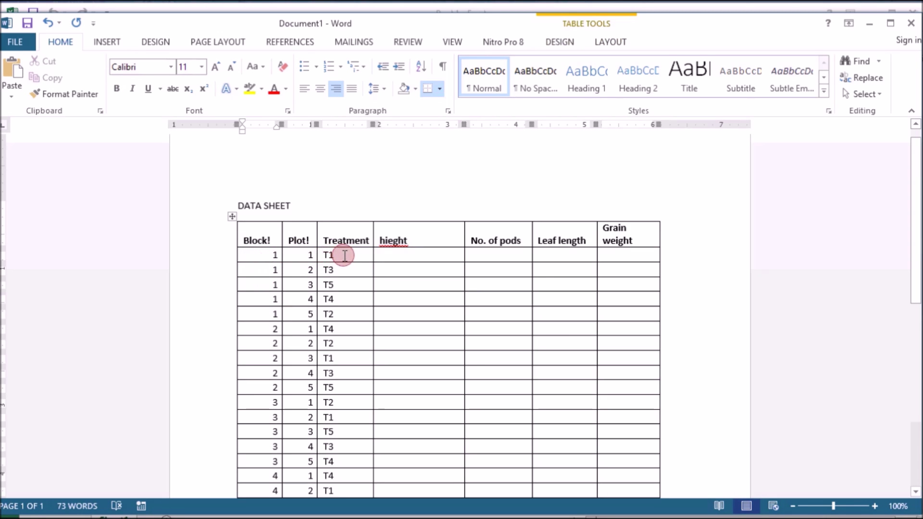
left_click_drag(345, 255, 323, 255)
left_click(400, 251)
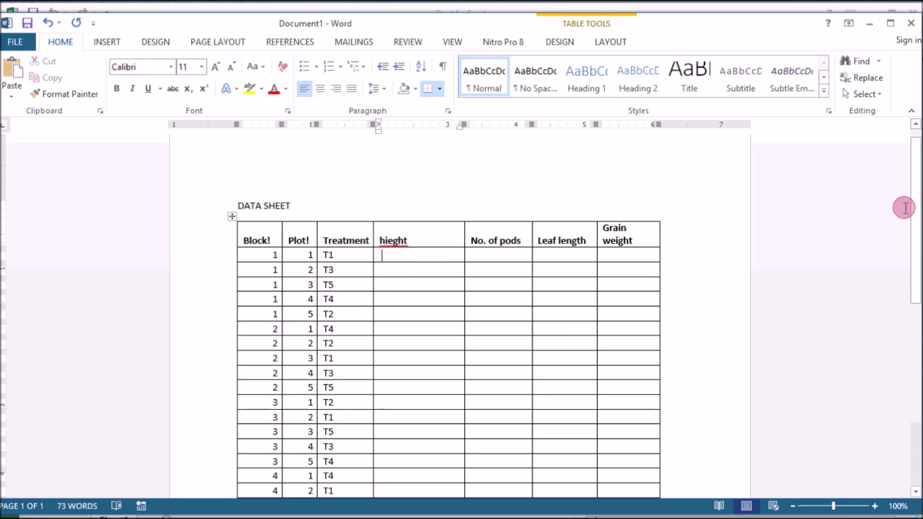
scroll(905, 206, "down", 1)
scroll(906, 201, "up", 2)
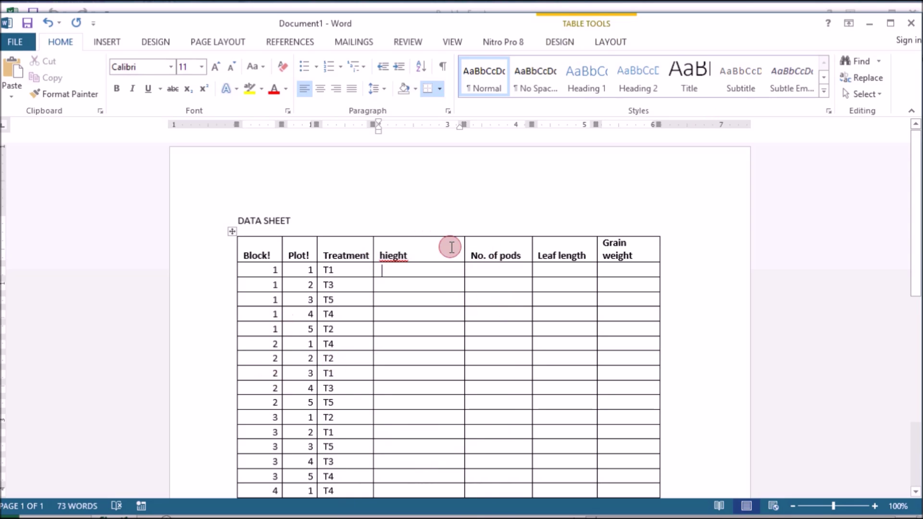
left_click(428, 514)
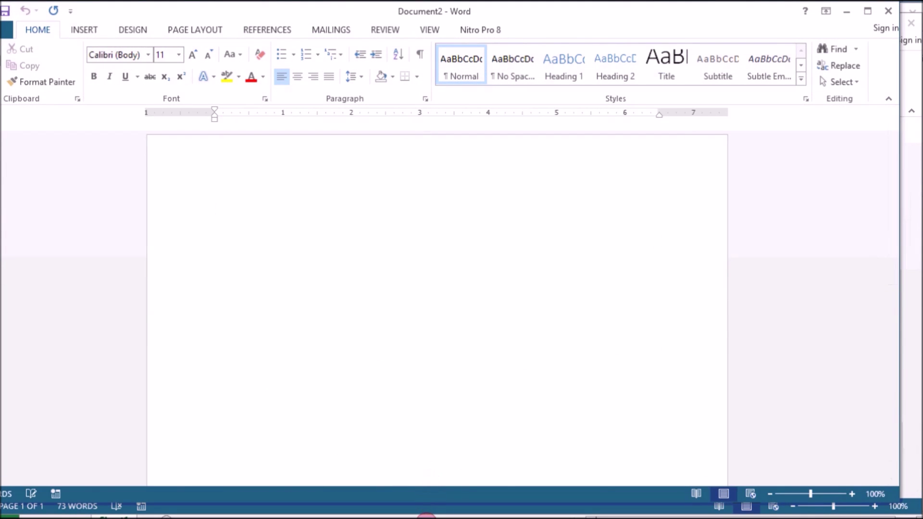
- Copy the treatment combinations table from GenStat's Output window, then switch to Excel's Book1
left_click(425, 517)
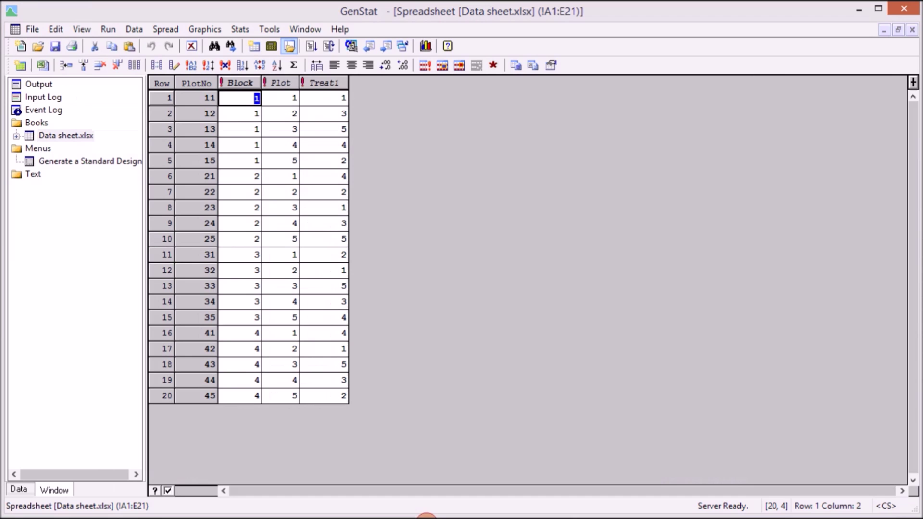
left_click(430, 49)
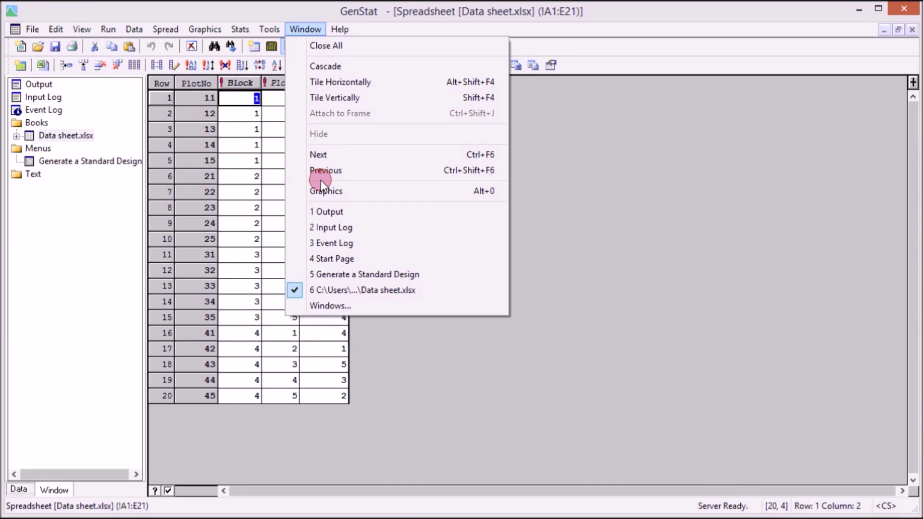
left_click(323, 211)
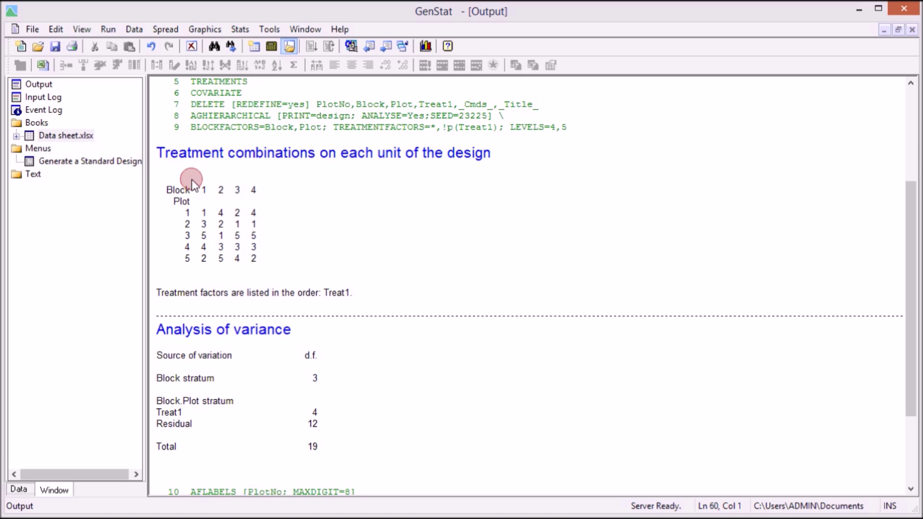
left_click_drag(201, 187, 284, 257)
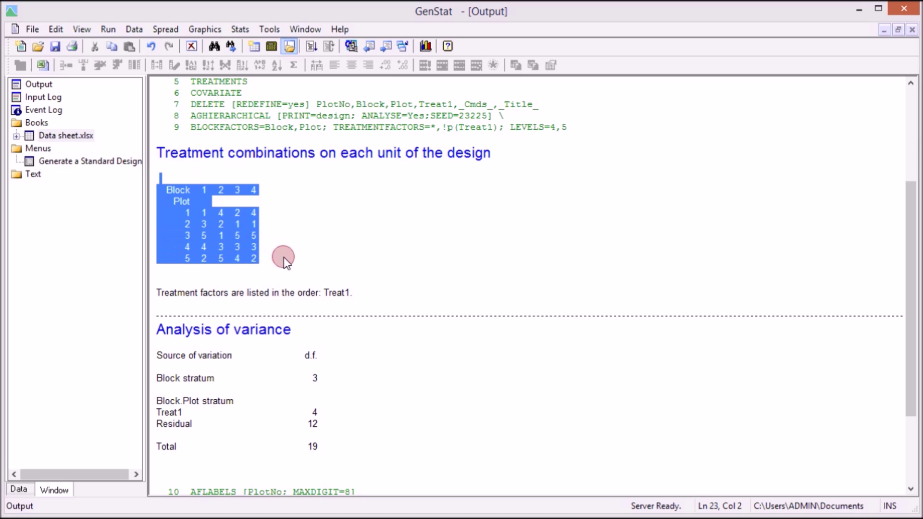
right_click(220, 221)
left_click(244, 246)
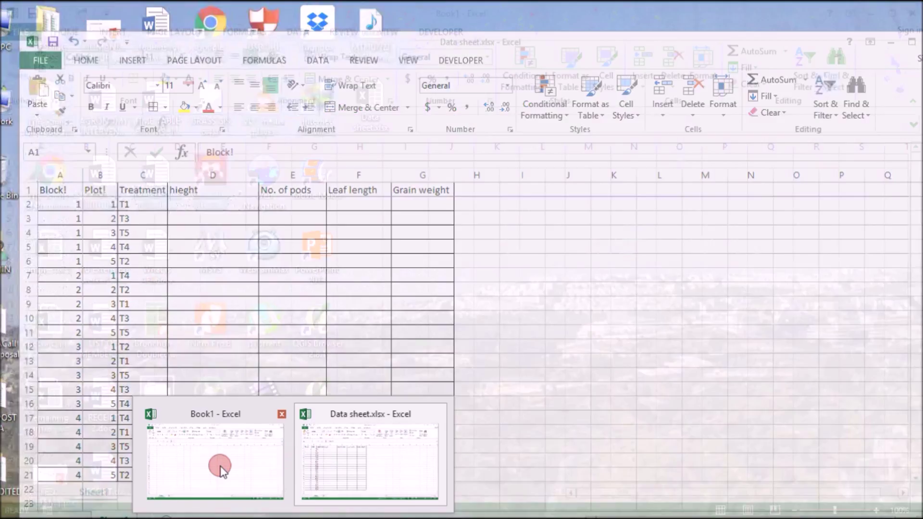
left_click(220, 449)
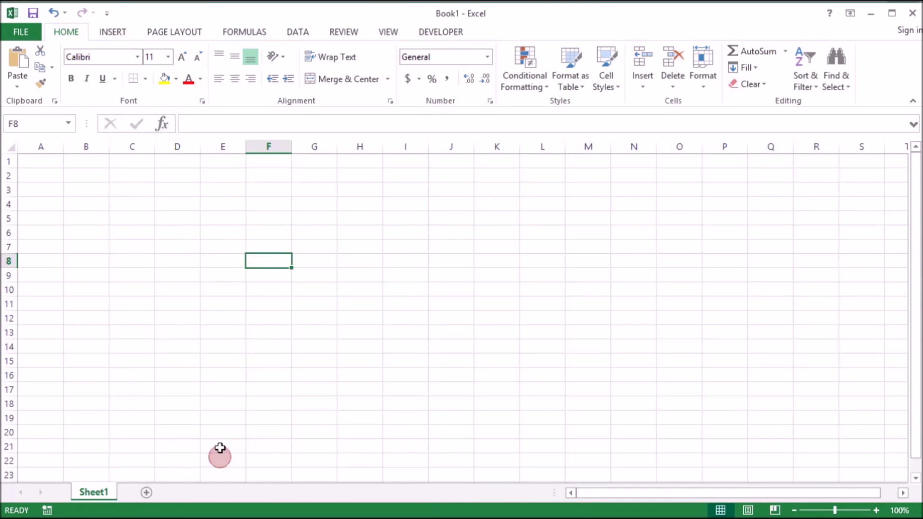
- Paste the copied Block/Plot treatment layout into the sheet at cell D5
right_click(192, 217)
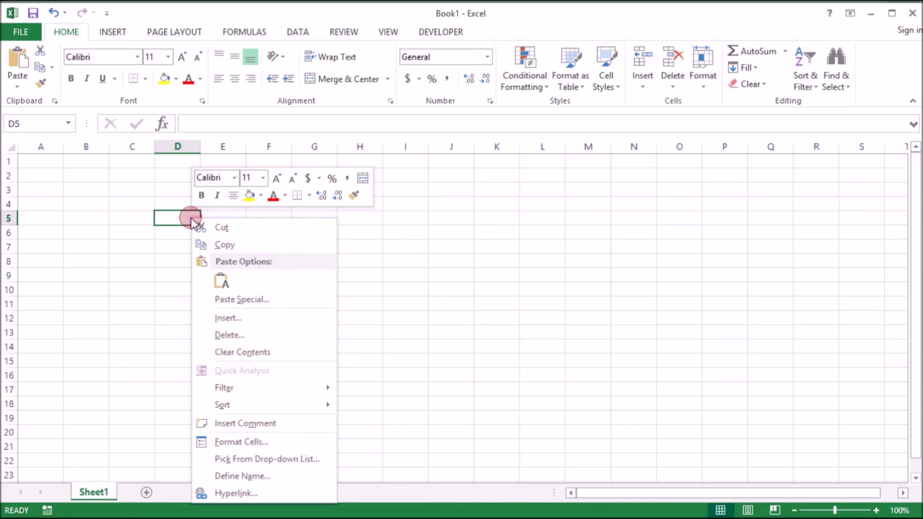
left_click(226, 280)
left_click(220, 245)
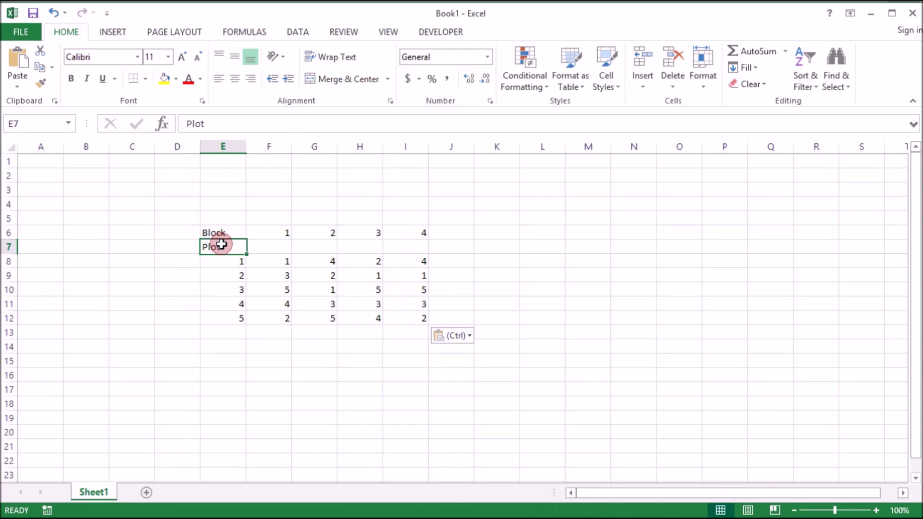
- Label the block columns B1 through B4 across row 6 using the fill handle
left_click(260, 236)
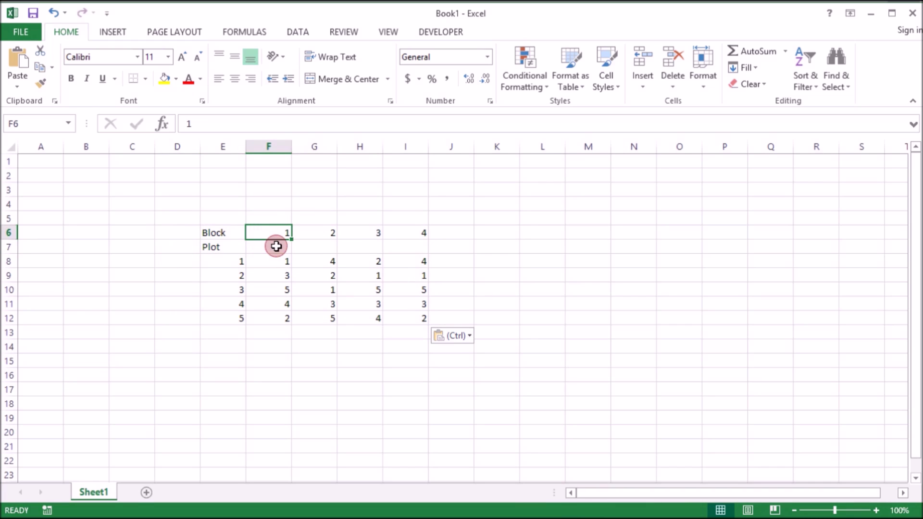
type("b")
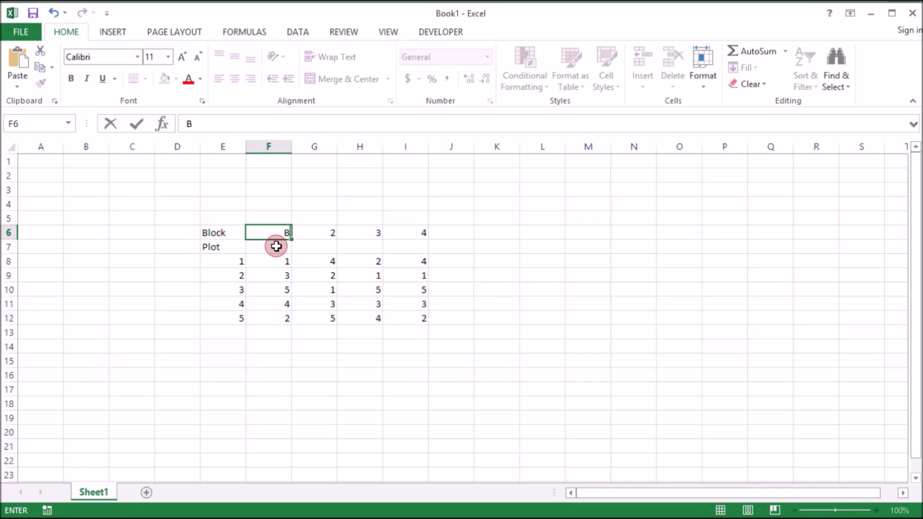
type("1")
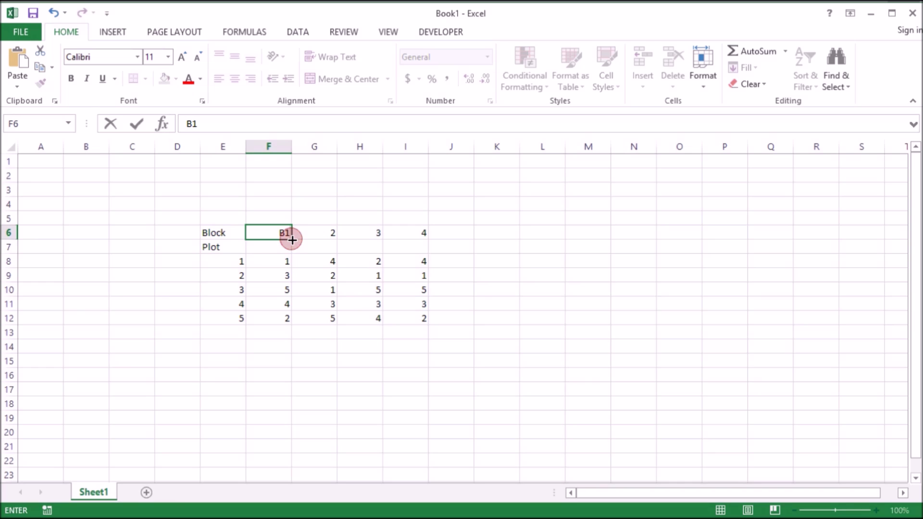
left_click_drag(292, 239, 419, 235)
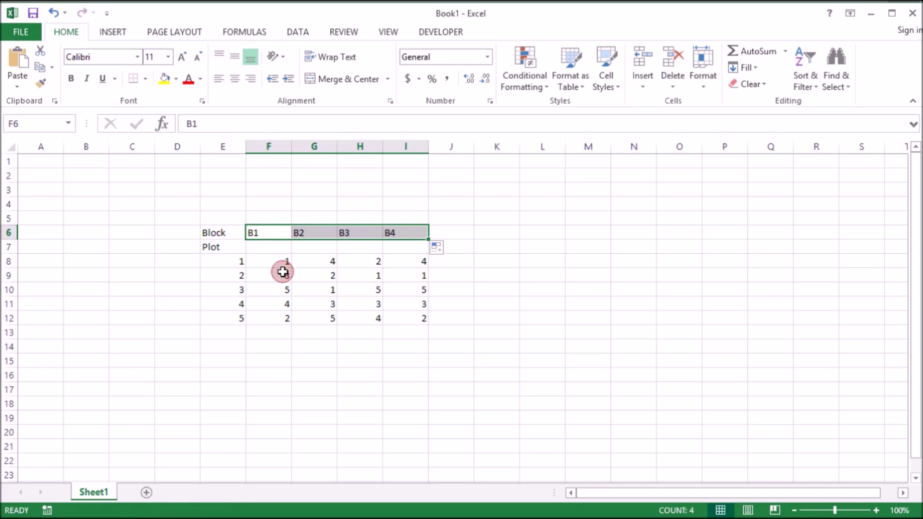
- Enter Plot 1 in E8 and fill down to Plot 5 in E12
left_click(228, 263)
type("Plot")
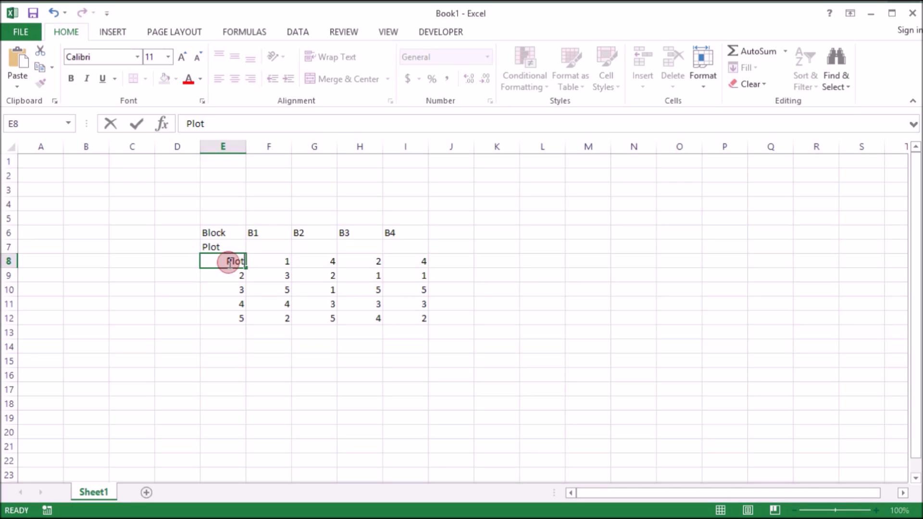
key("Tab")
double_click(228, 263)
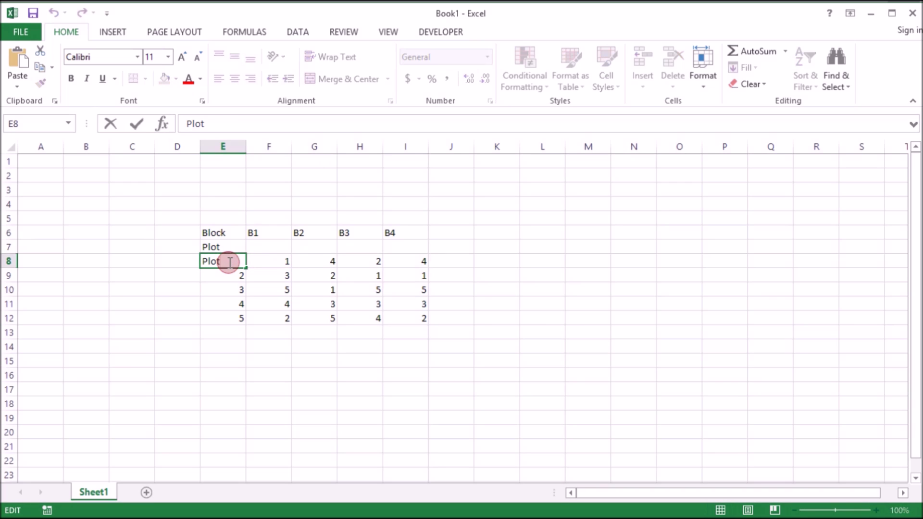
type("1")
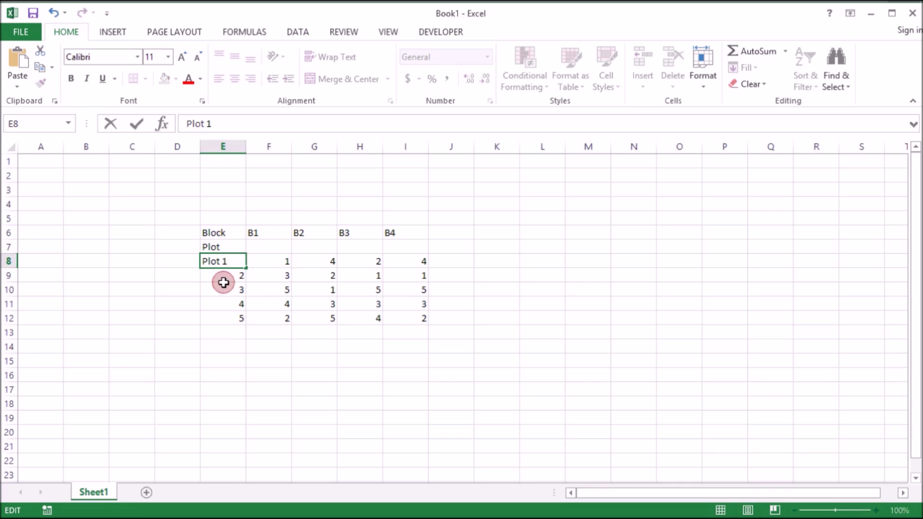
left_click(227, 288)
left_click(236, 266)
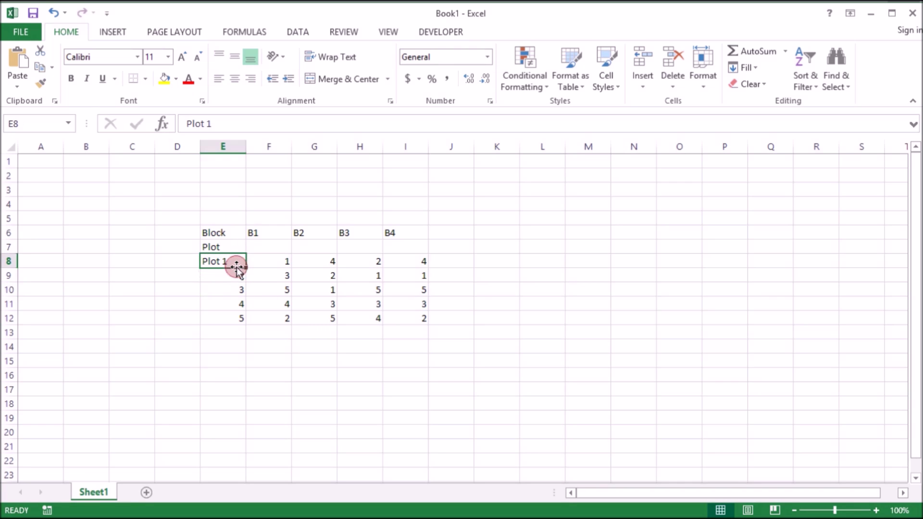
left_click_drag(244, 267, 238, 322)
- Clear the old Block label in E6 and select the numeric plot grid F8:I12
left_click(228, 231)
key("Delete")
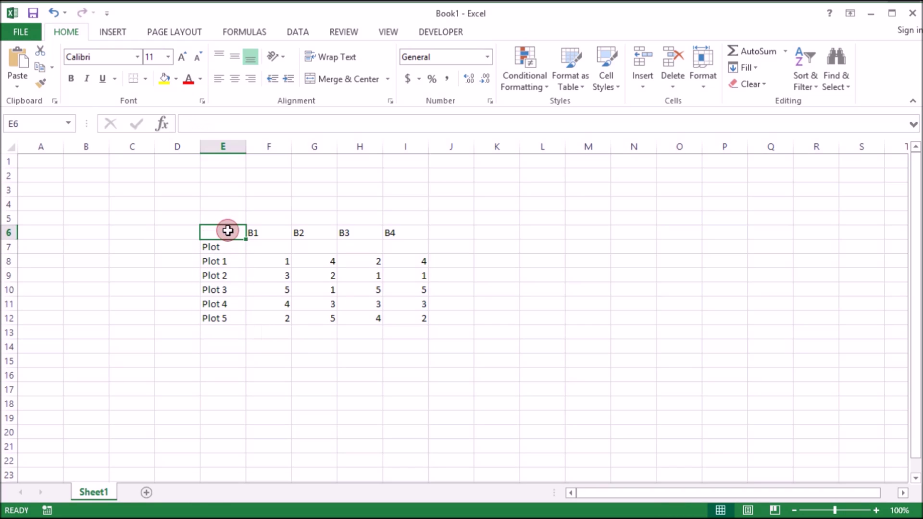
key("Down")
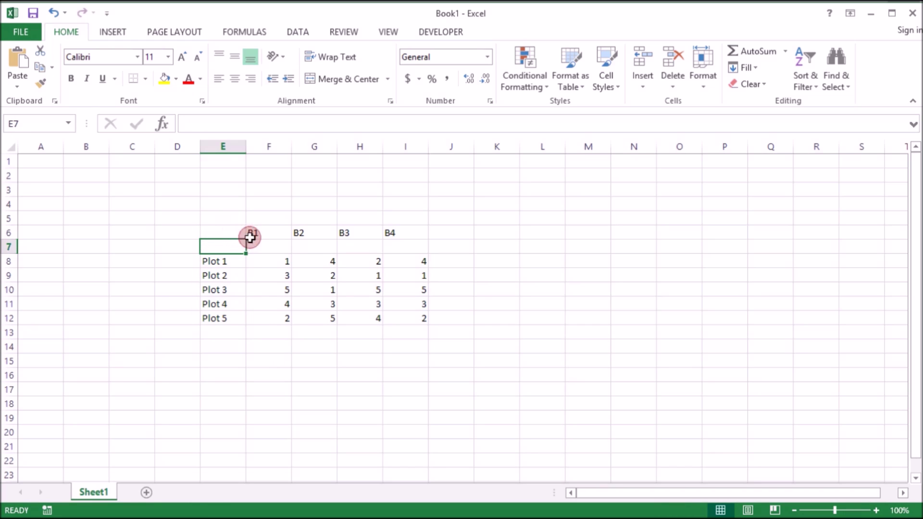
left_click_drag(272, 260, 420, 319)
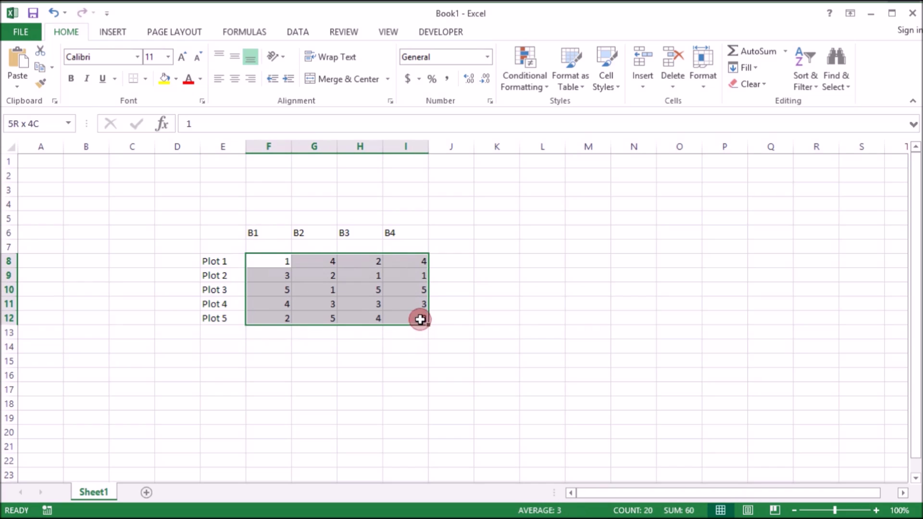
right_click(305, 262)
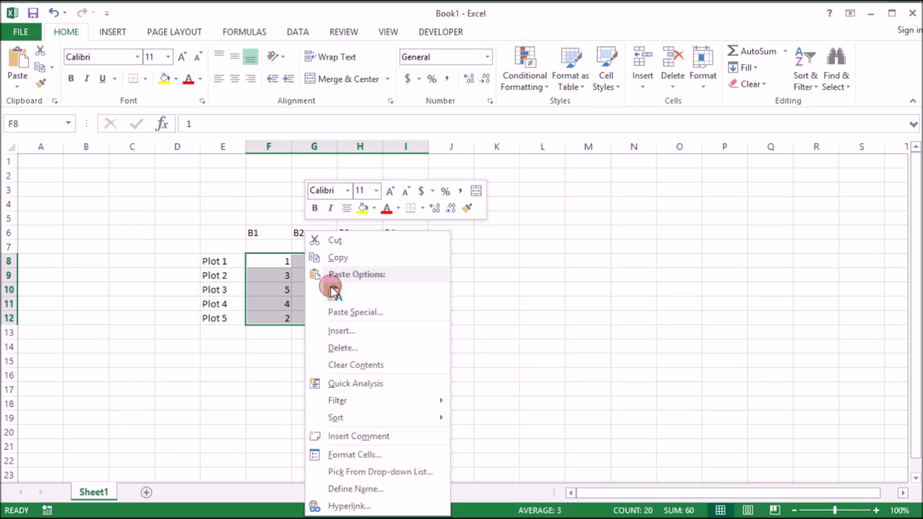
right_click(261, 281)
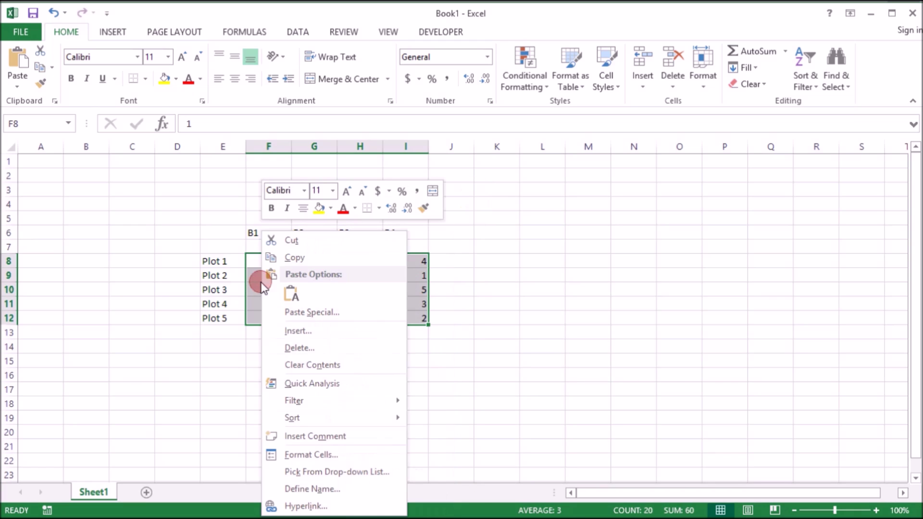
- With Find and Replace, replace every 5 with T5 and every 1 with T1
left_click(600, 13)
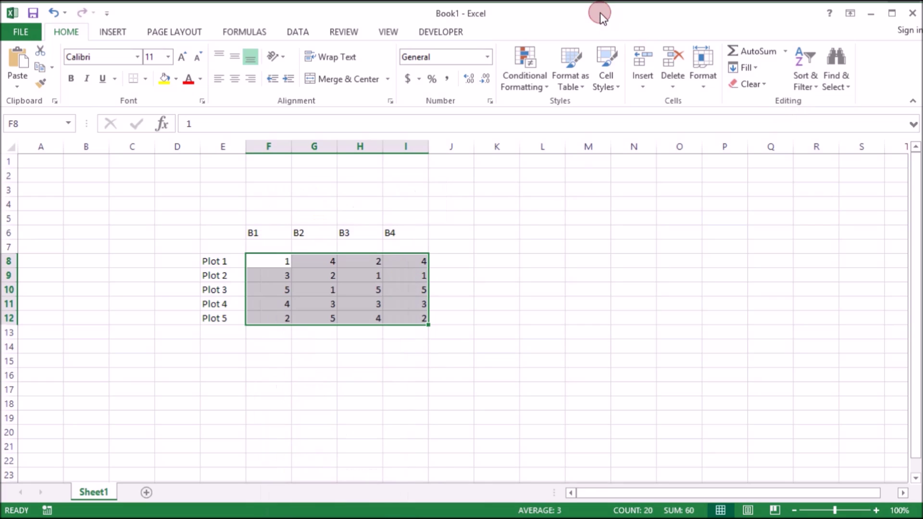
key("ctrl+f")
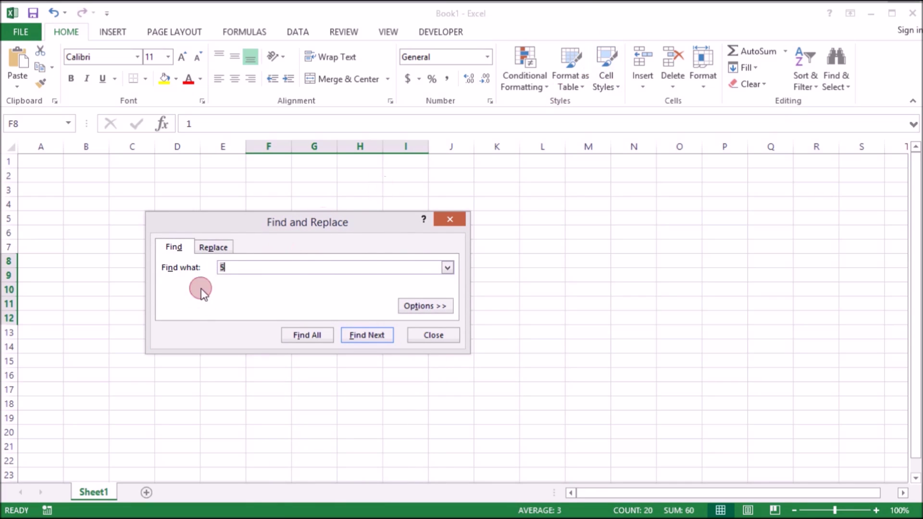
left_click(216, 255)
left_click(247, 282)
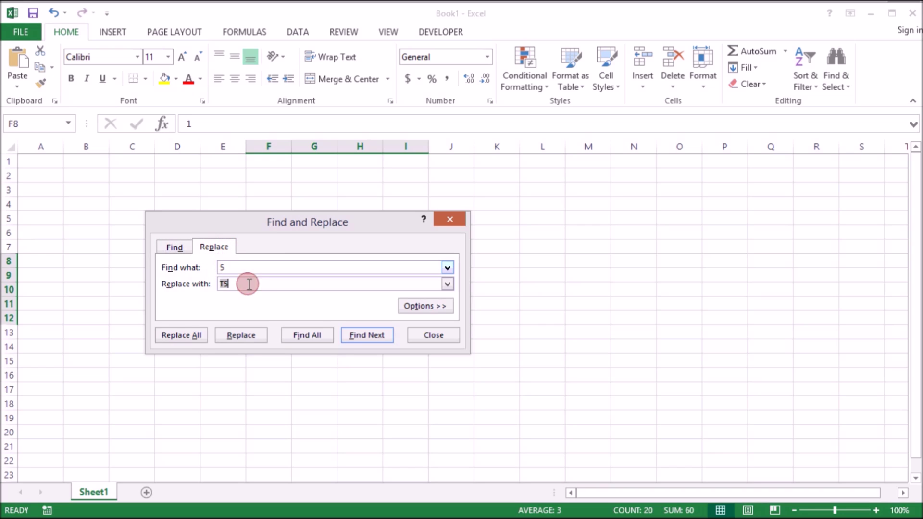
left_click(181, 335)
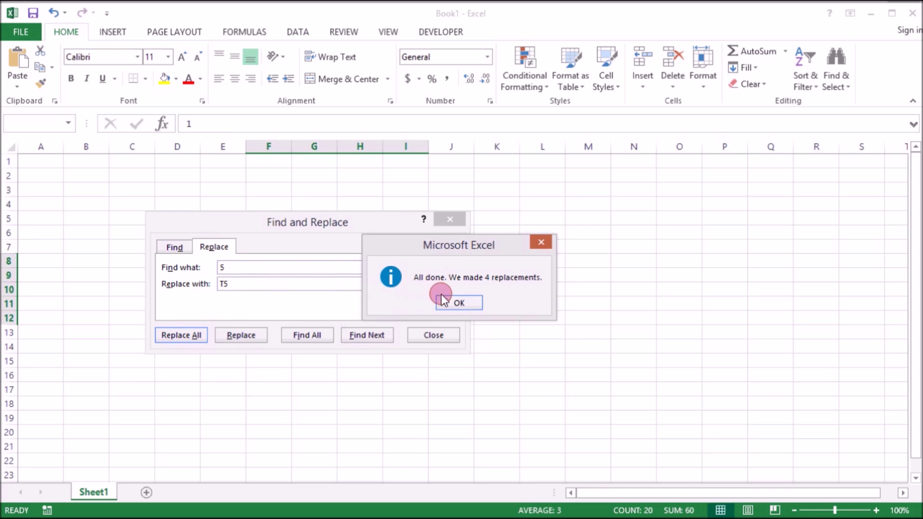
left_click(441, 294)
left_click(261, 268)
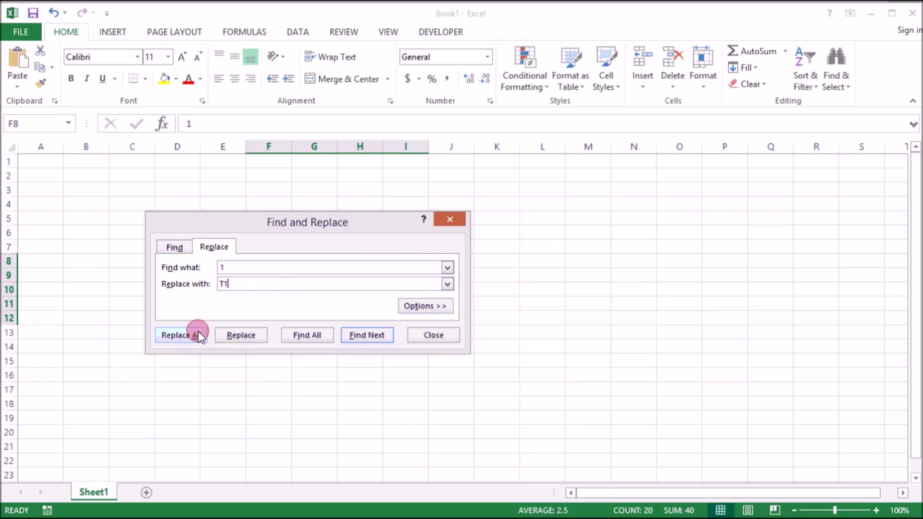
left_click(189, 339)
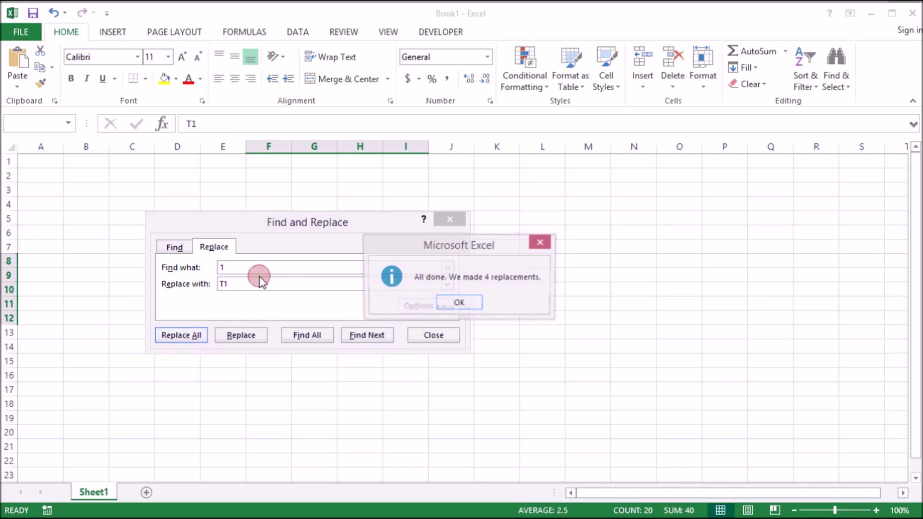
left_click(443, 294)
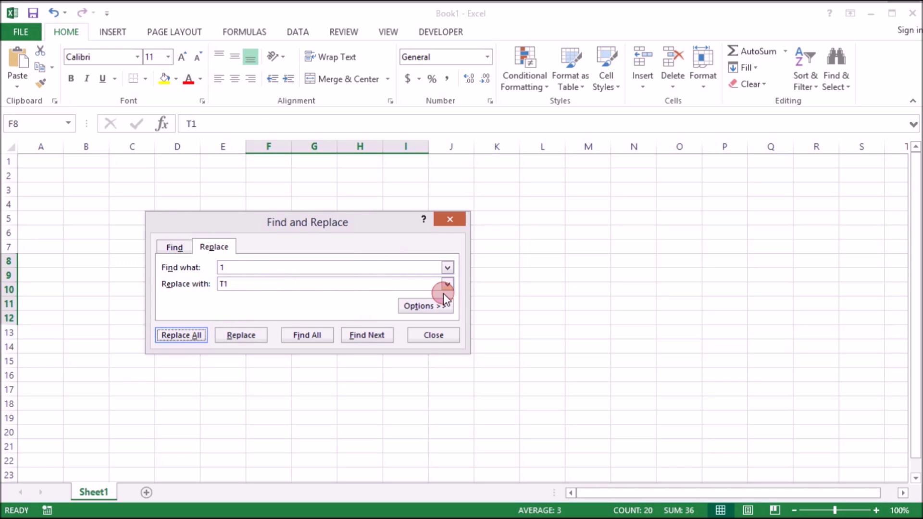
- Replace every 3 with T3 and every 2 with T2 in the grid
left_click(383, 268)
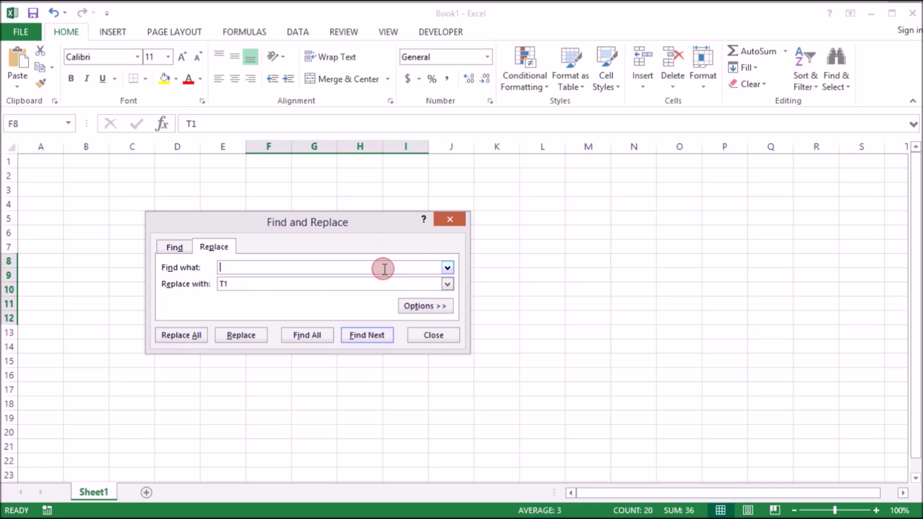
left_click(348, 286)
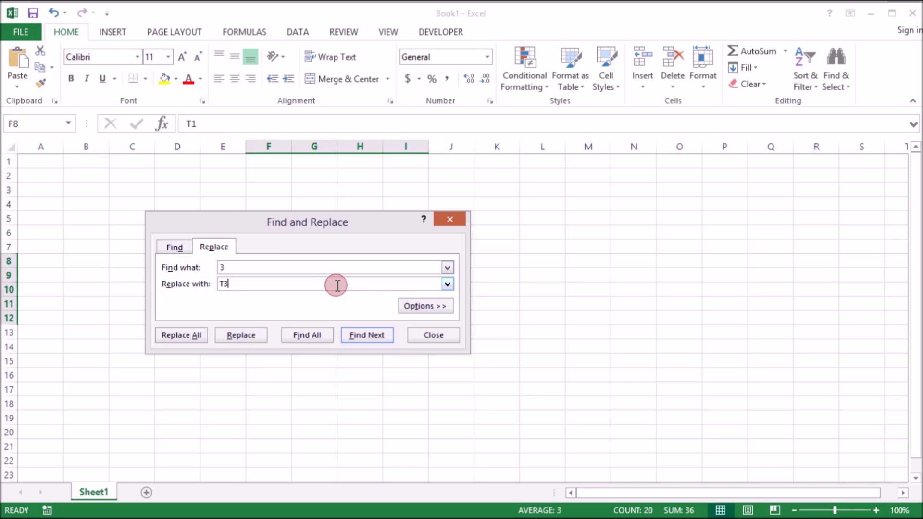
left_click(190, 336)
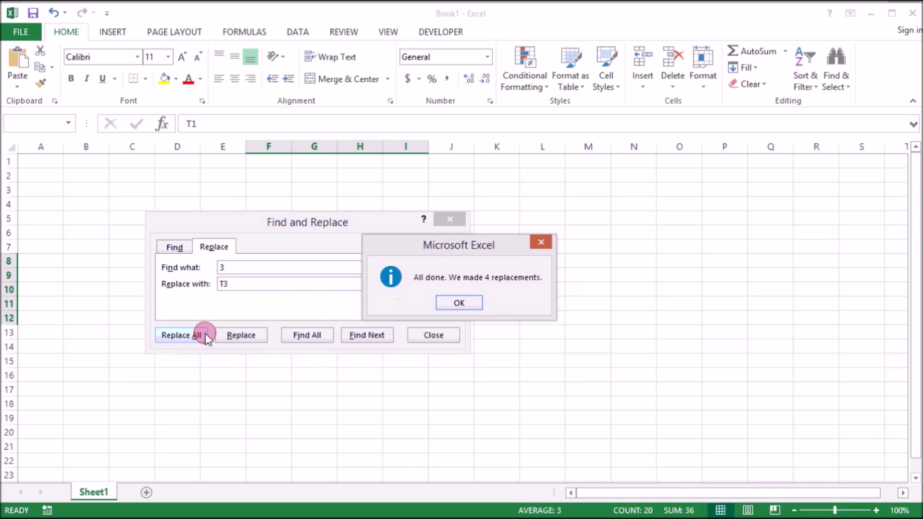
left_click(445, 300)
left_click(253, 269)
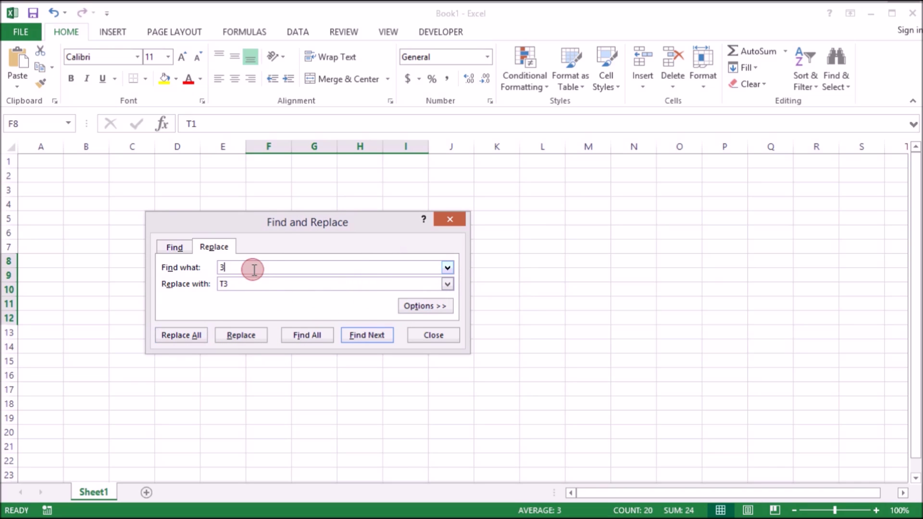
left_click_drag(276, 231, 230, 356)
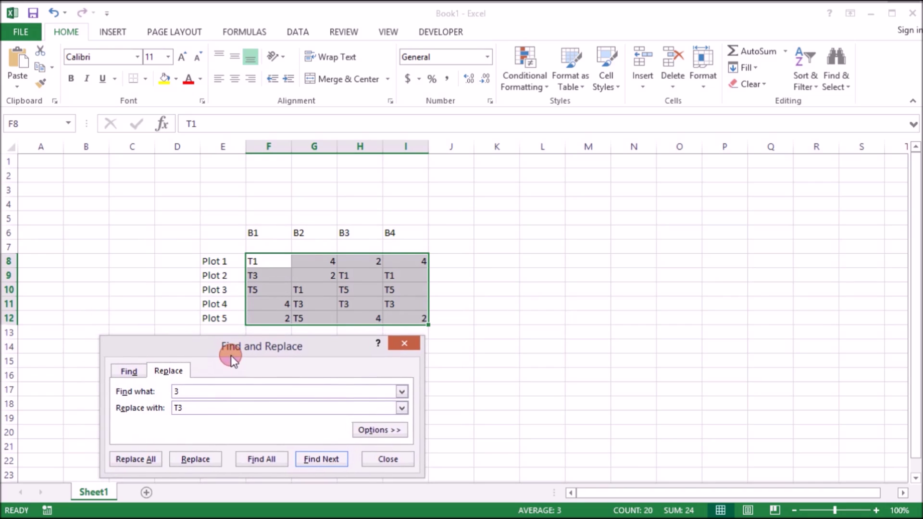
left_click(206, 384)
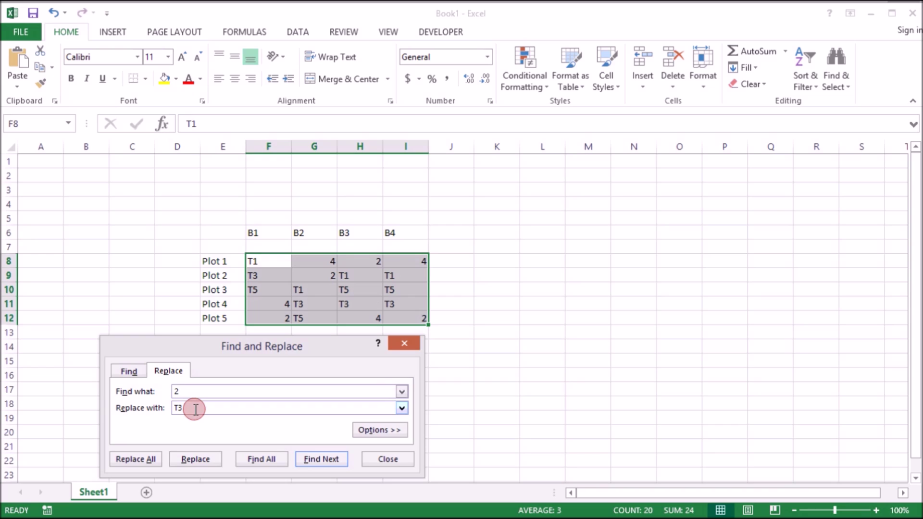
left_click(200, 459)
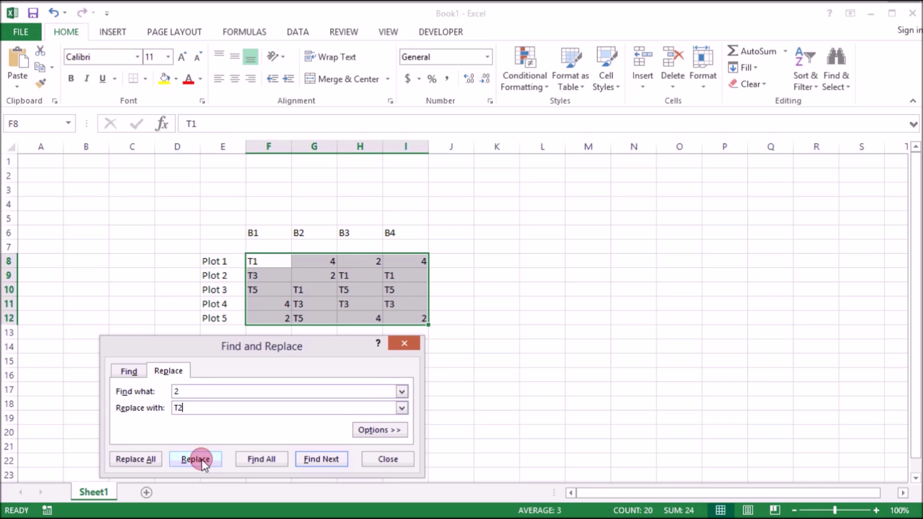
left_click(157, 459)
left_click(457, 300)
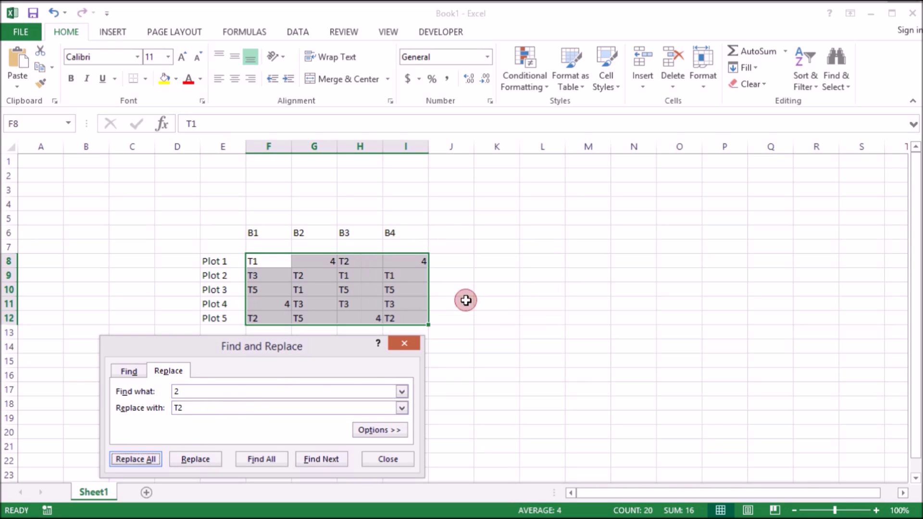
- Replace the remaining 4s with T4 and close the Find and Replace window
left_click(206, 392)
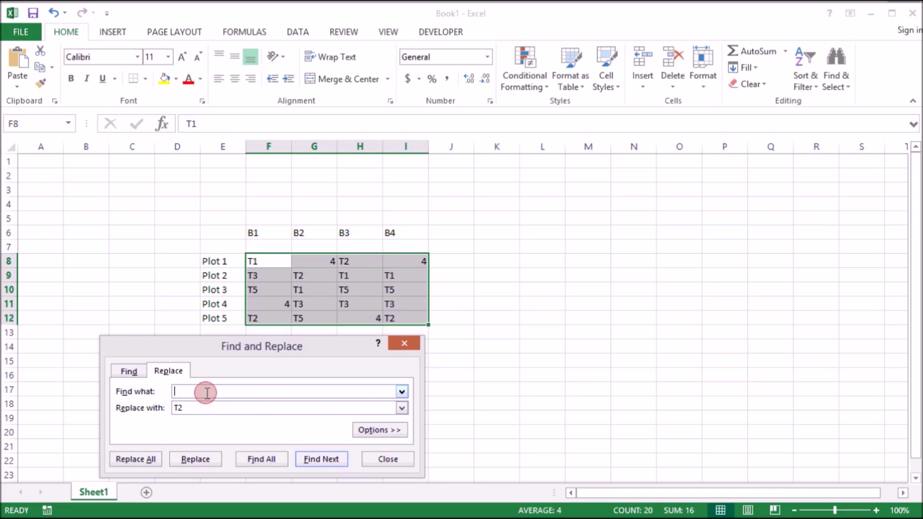
type("4")
left_click(196, 403)
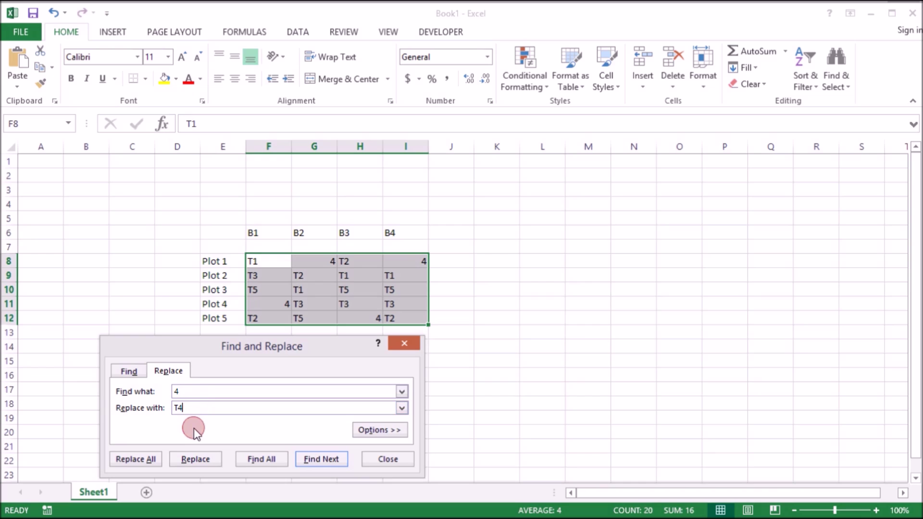
left_click(135, 459)
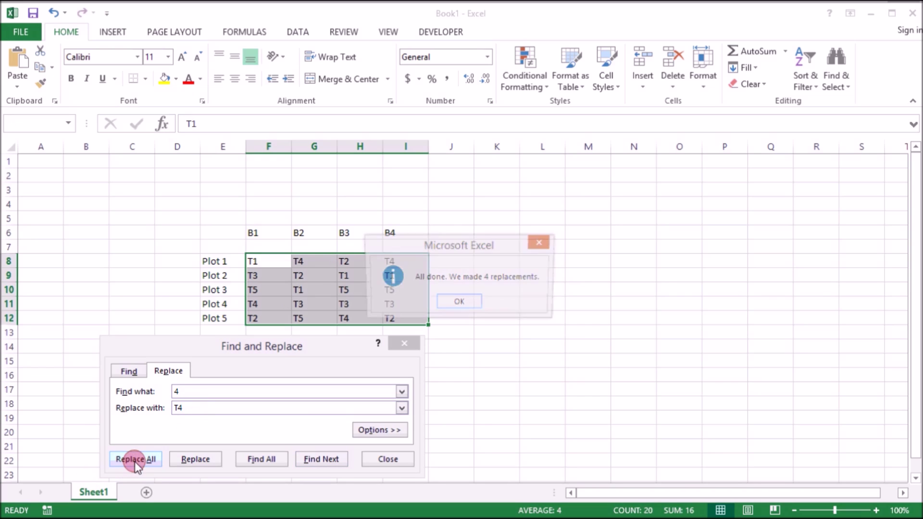
left_click(452, 302)
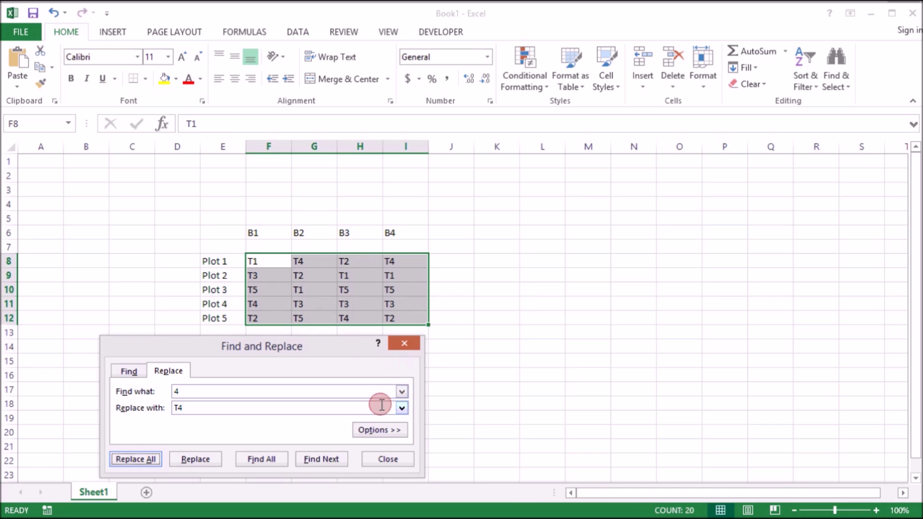
left_click(388, 459)
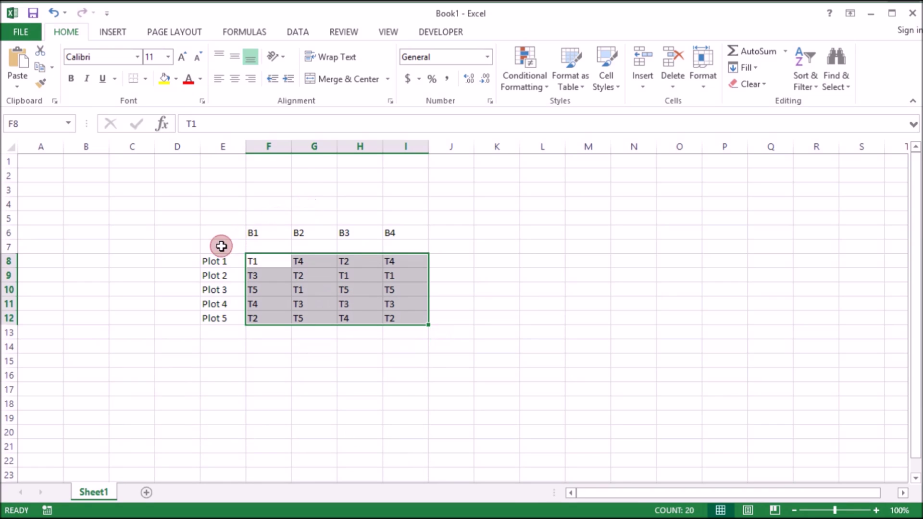
- Apply All Borders to the plot layout grid E6:I12
left_click_drag(215, 233, 394, 321)
left_click(145, 79)
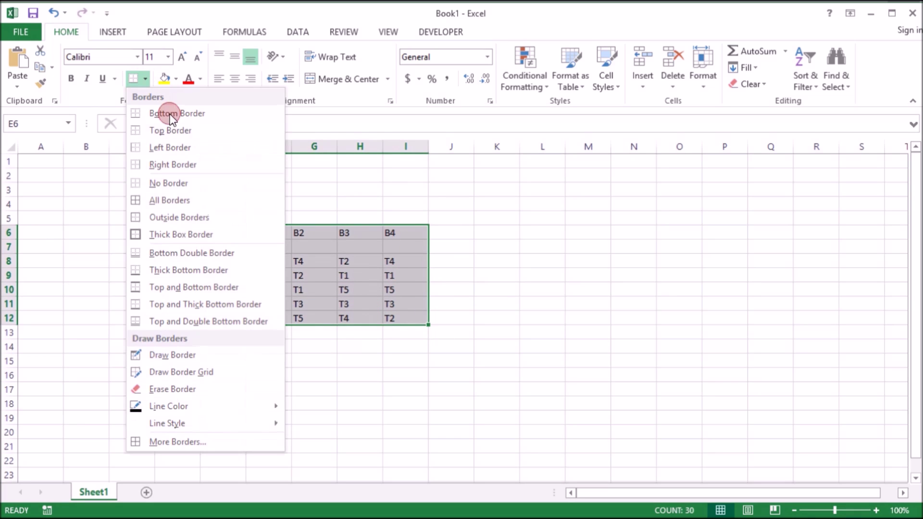
left_click(140, 198)
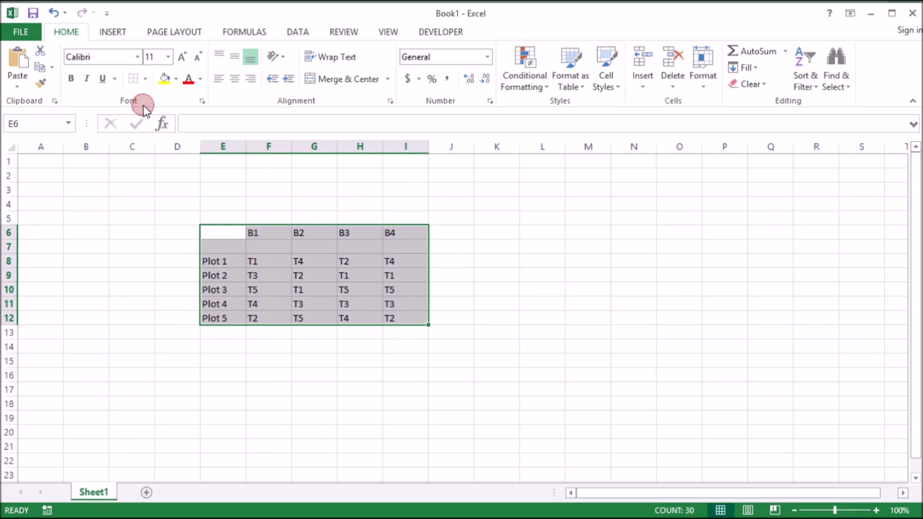
left_click(144, 82)
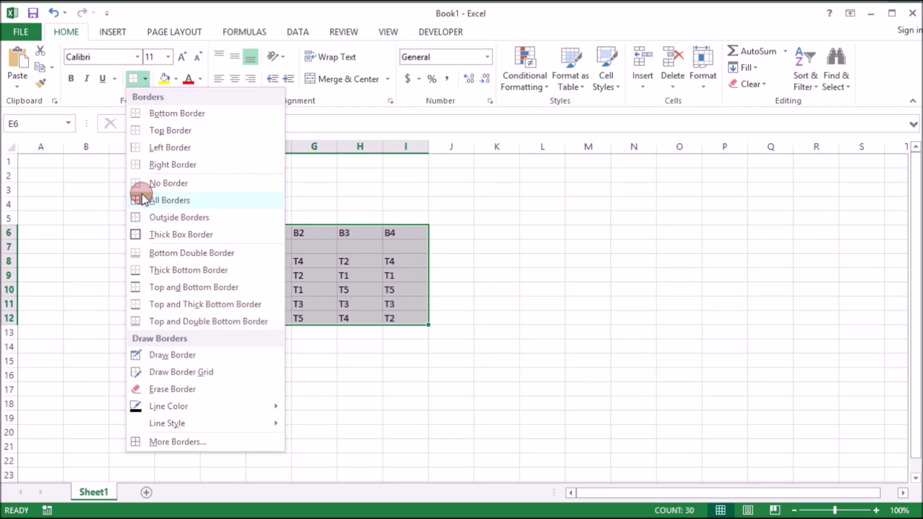
left_click(140, 198)
- Copy the bordered plot grid for pasting into Word
right_click(211, 234)
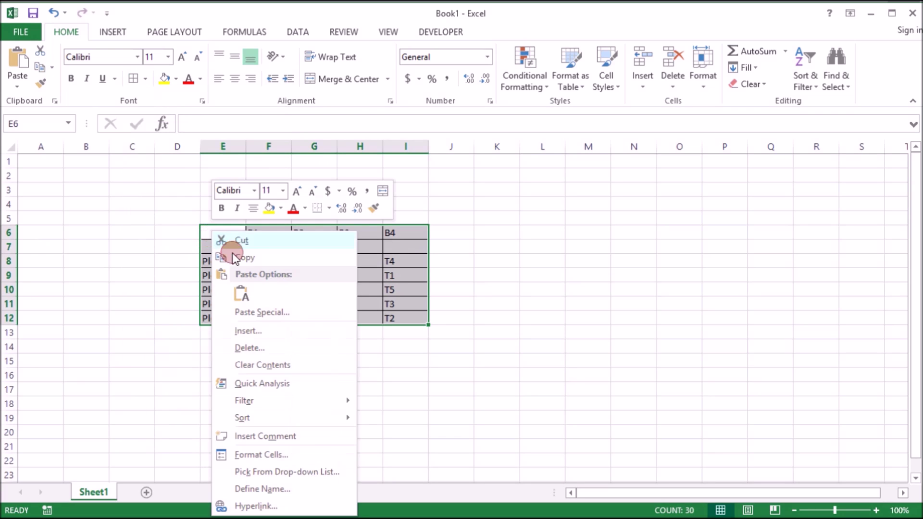
left_click(247, 257)
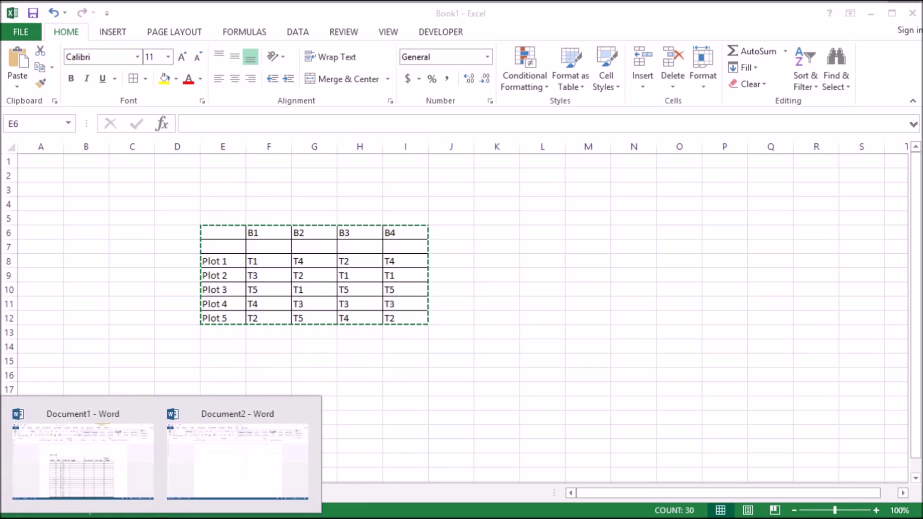
left_click(185, 479)
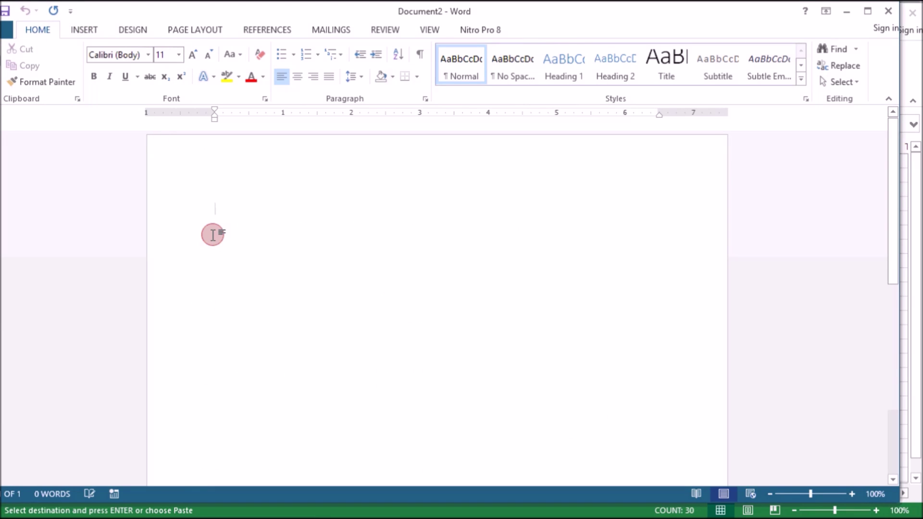
- Type the title PLOT LAYOUT on its own line, then re-copy the bordered grid from Book1
type("PLOT LAYOUT")
key("Return")
mouse_move(251, 433)
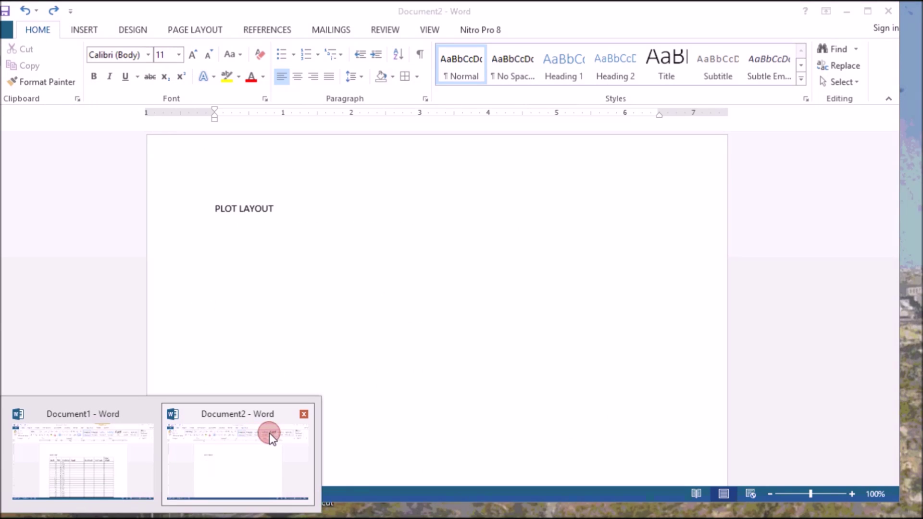
mouse_move(302, 514)
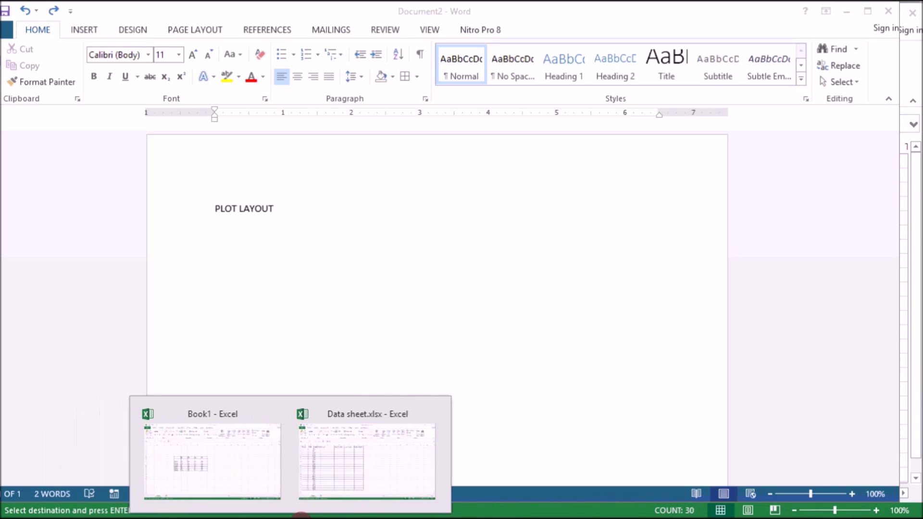
left_click(218, 434)
right_click(232, 244)
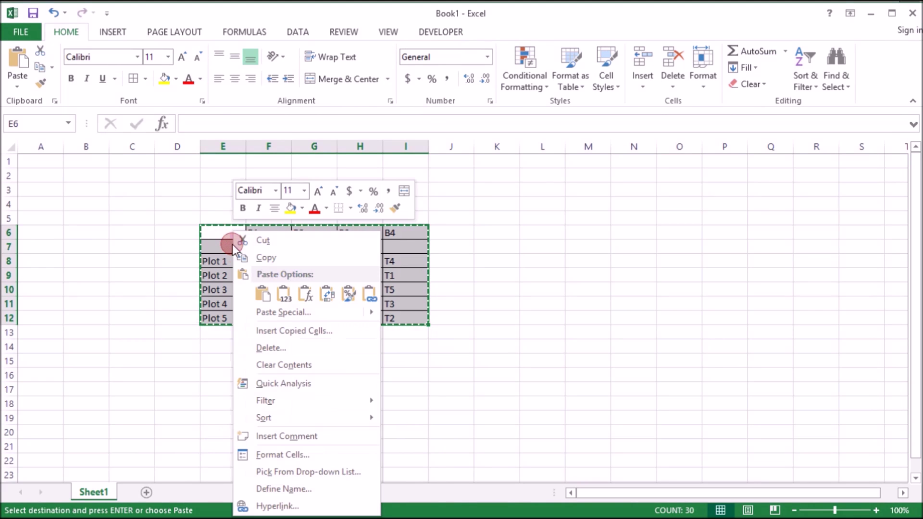
left_click(276, 262)
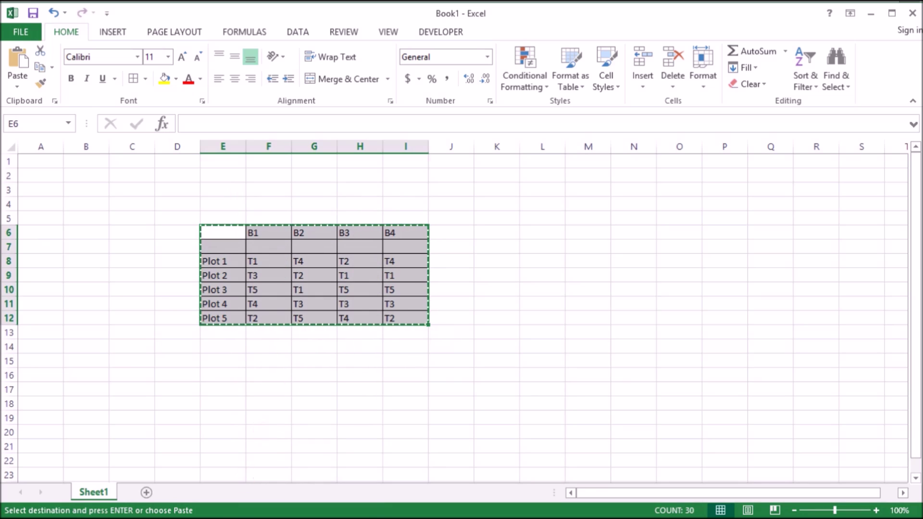
- Paste the plot grid below the title and enlarge the table
left_click(174, 470)
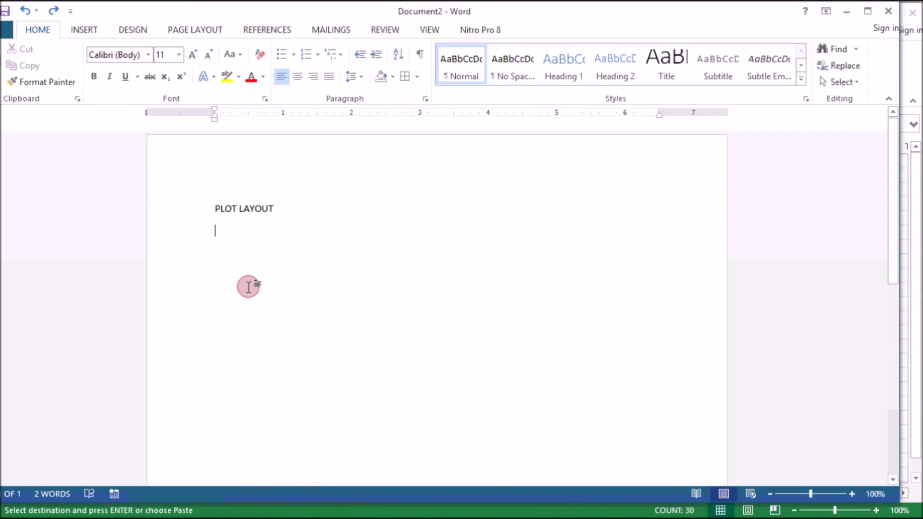
left_click(248, 287)
key("ctrl+v")
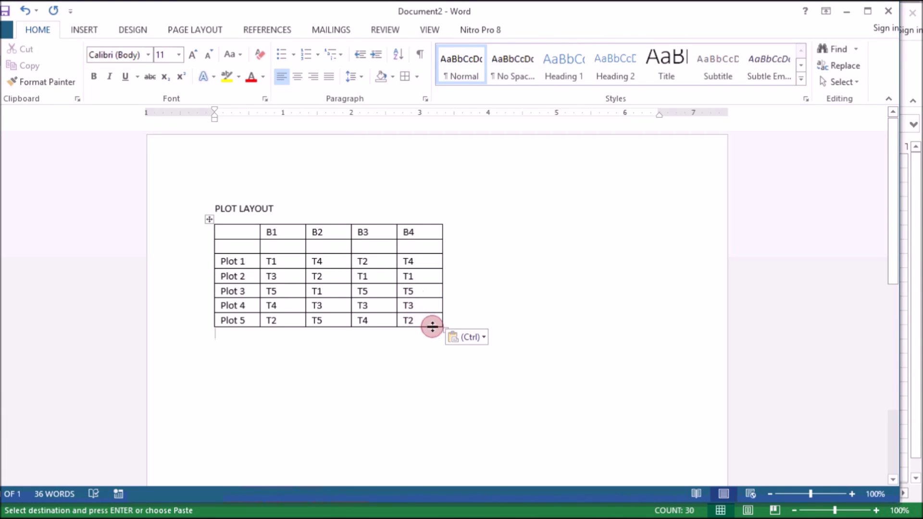
left_click_drag(441, 329, 633, 462)
left_click(264, 239)
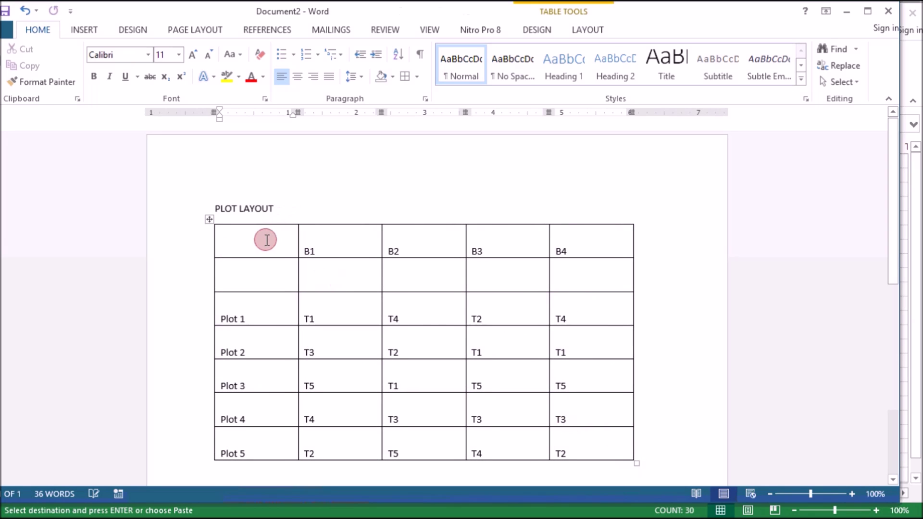
- Make the Plot 1–Plot 5 labels and the B1–B4 headers bold
left_click(221, 272)
left_click_drag(224, 315, 233, 445)
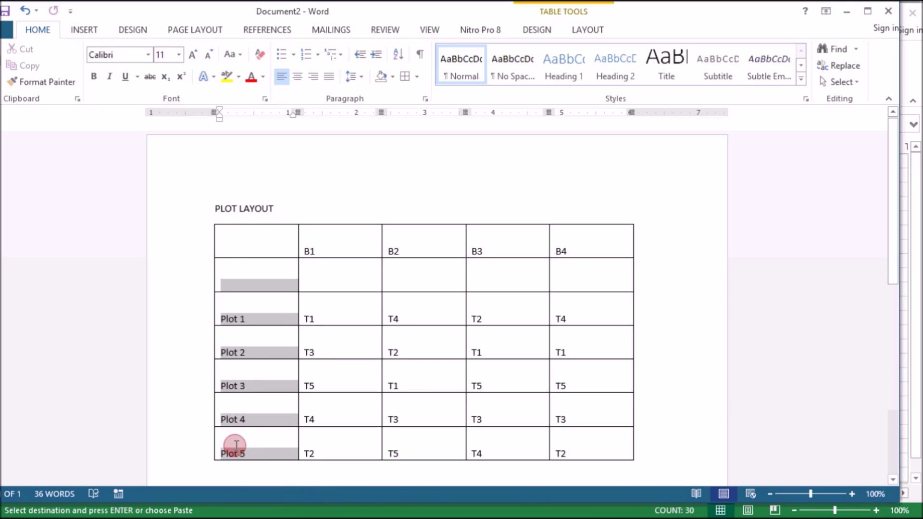
left_click(94, 77)
left_click_drag(294, 237, 558, 230)
left_click(95, 77)
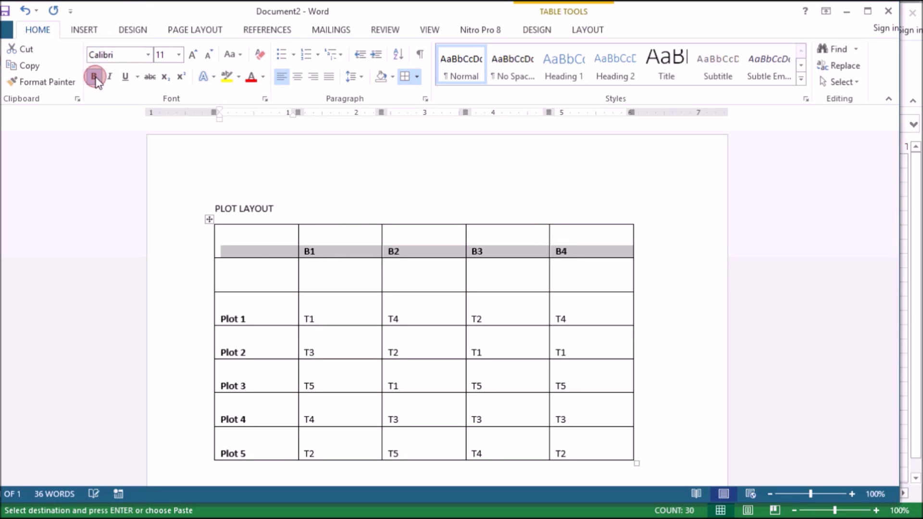
left_click(255, 197)
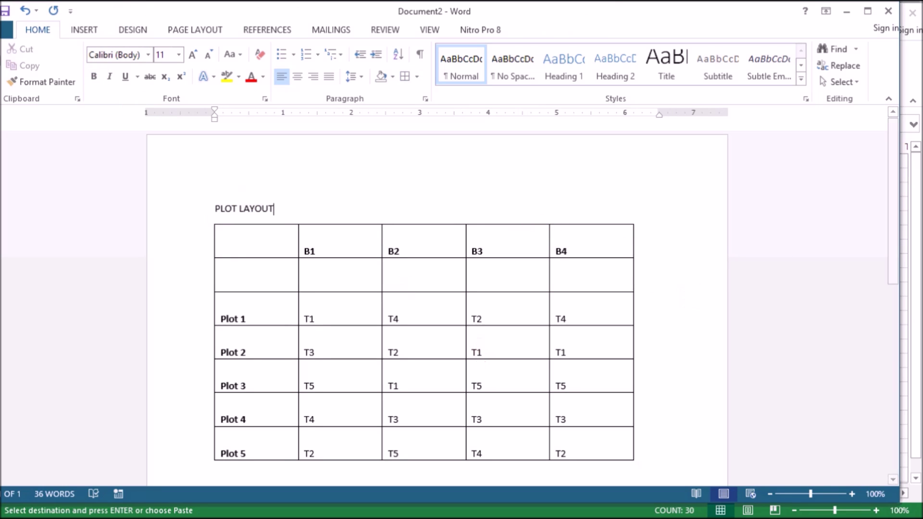
- Select the T1, T4 and T2 entries in the table body
left_click_drag(892, 259, 900, 284)
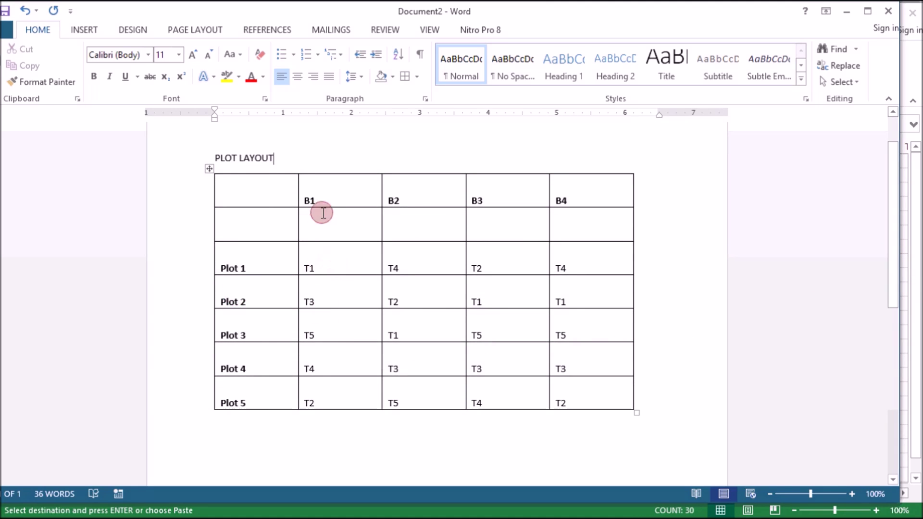
double_click(312, 272)
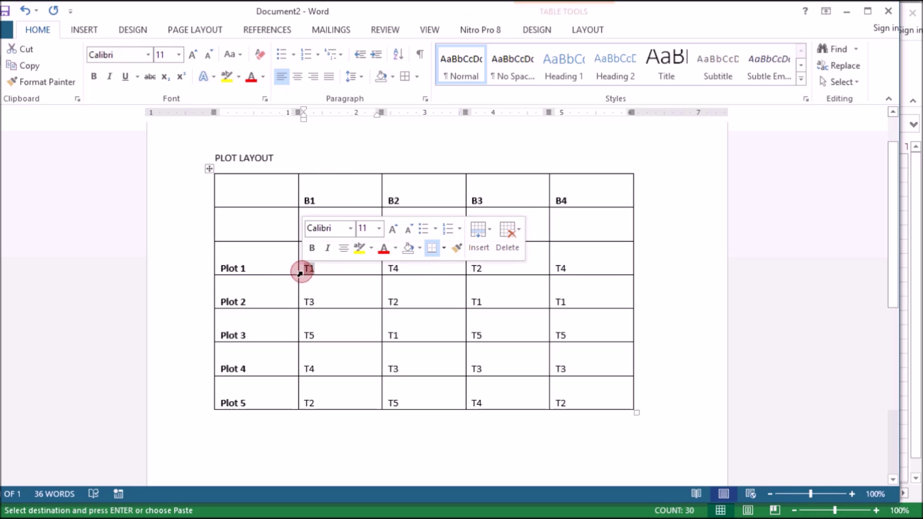
left_click(426, 278)
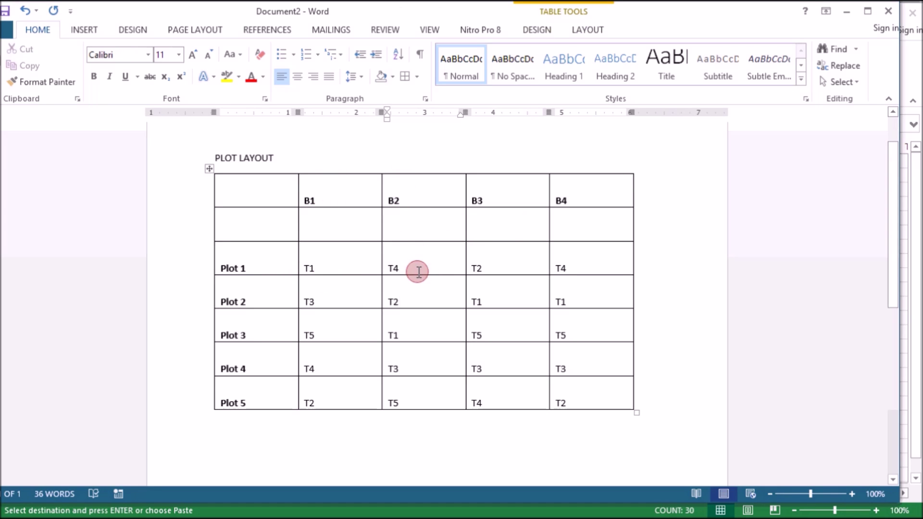
double_click(392, 267)
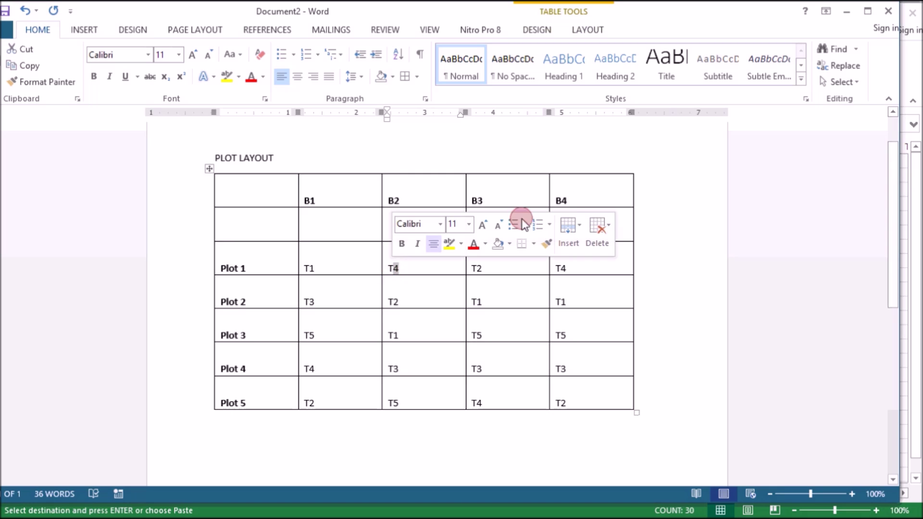
left_click(508, 181)
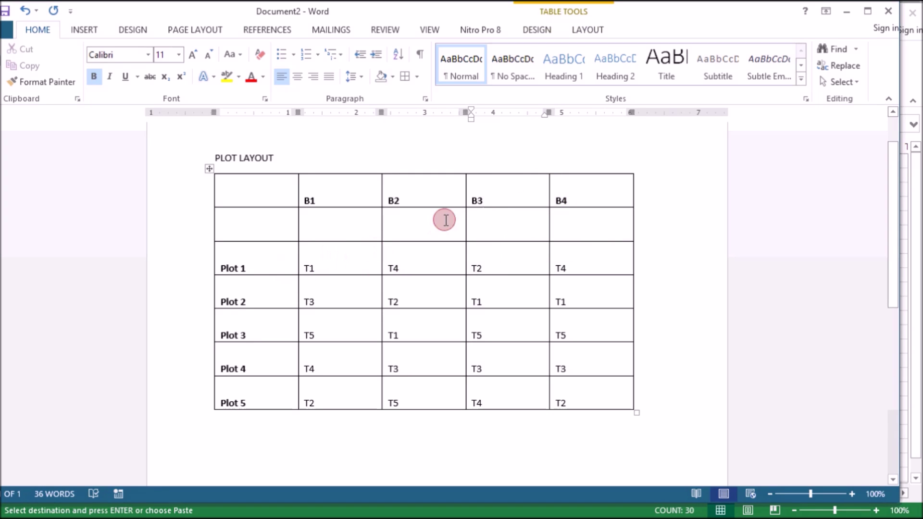
double_click(498, 263)
left_click(612, 314)
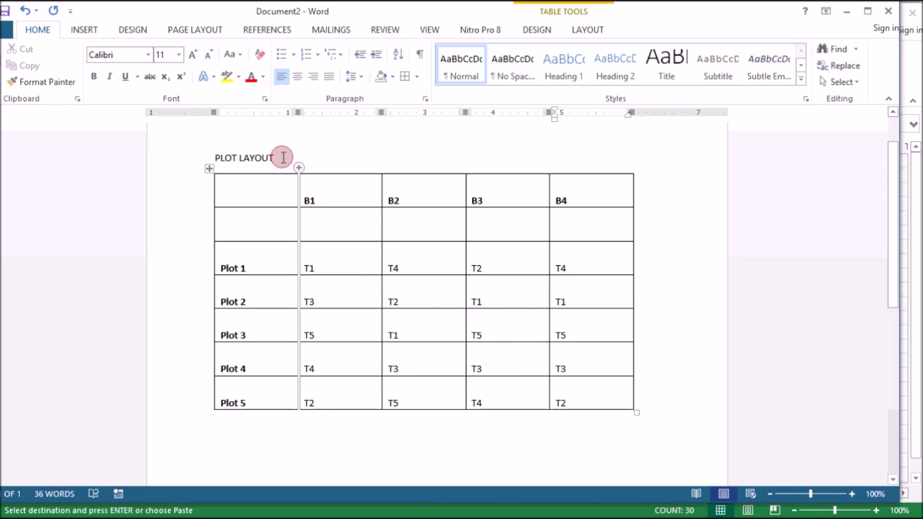